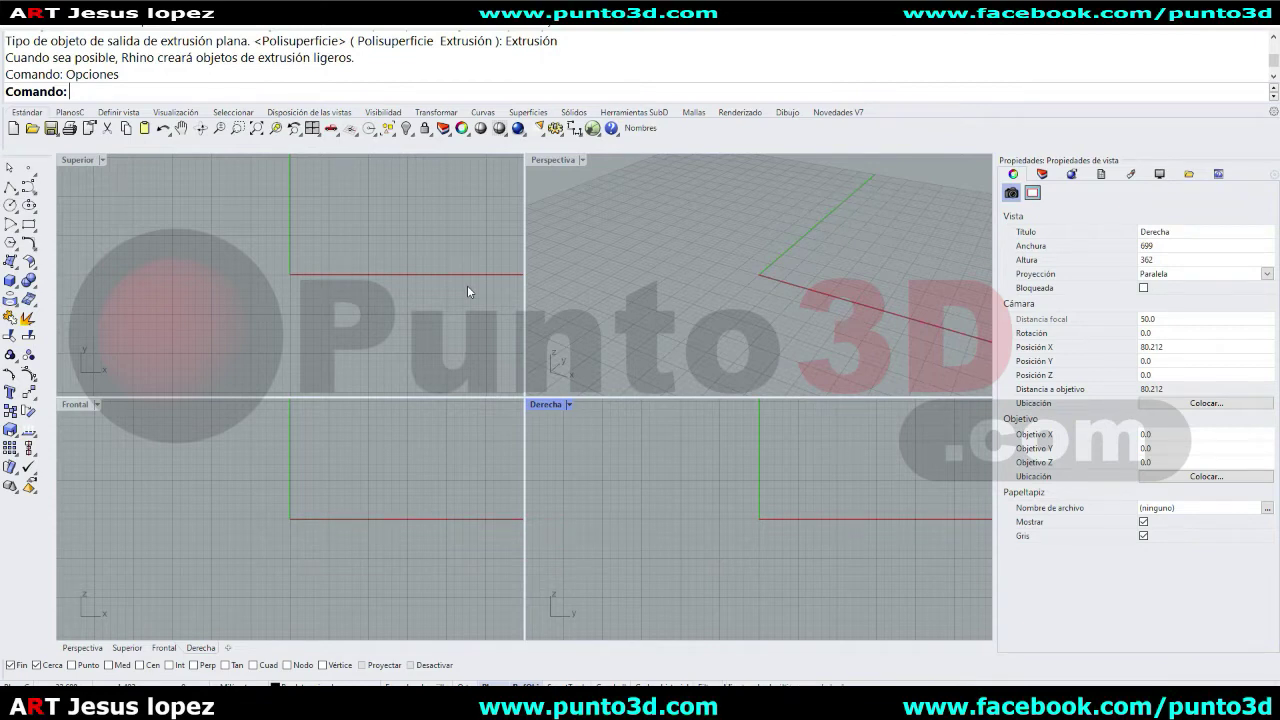
# - Show the automatically updating command help in place of the viewport properties
pyautogui.click(367, 278)
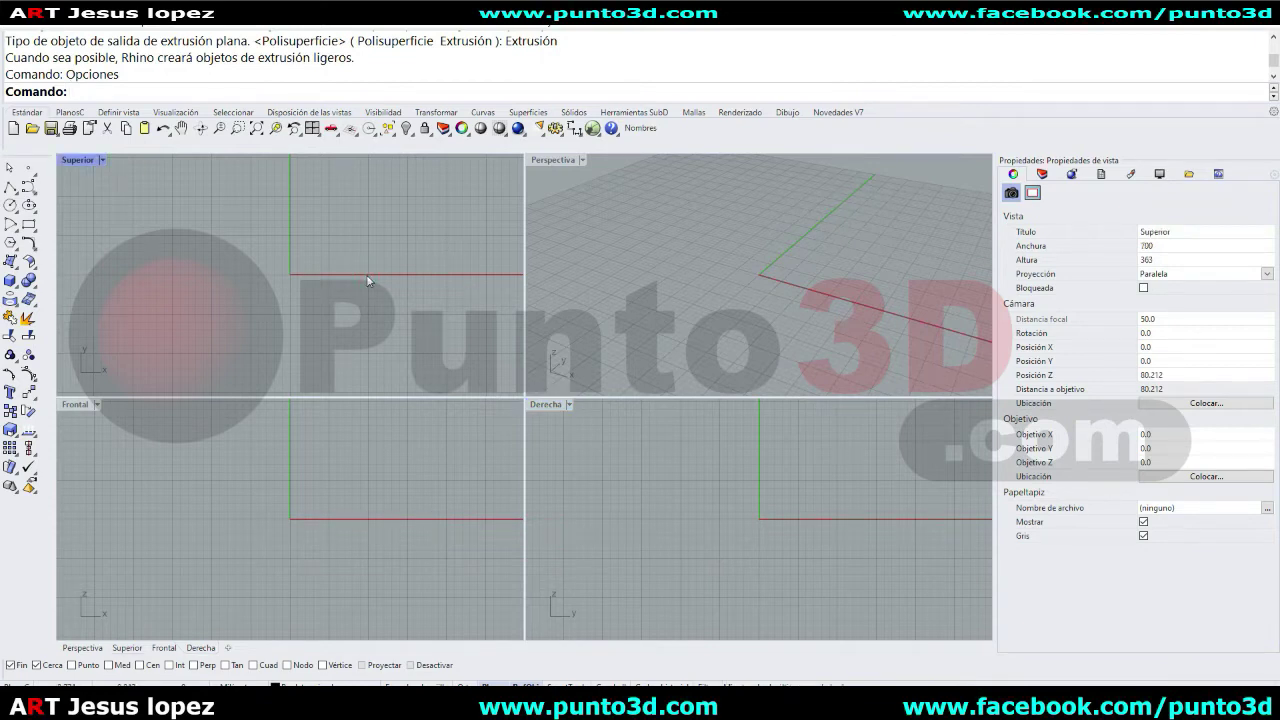
pyautogui.click(1218, 174)
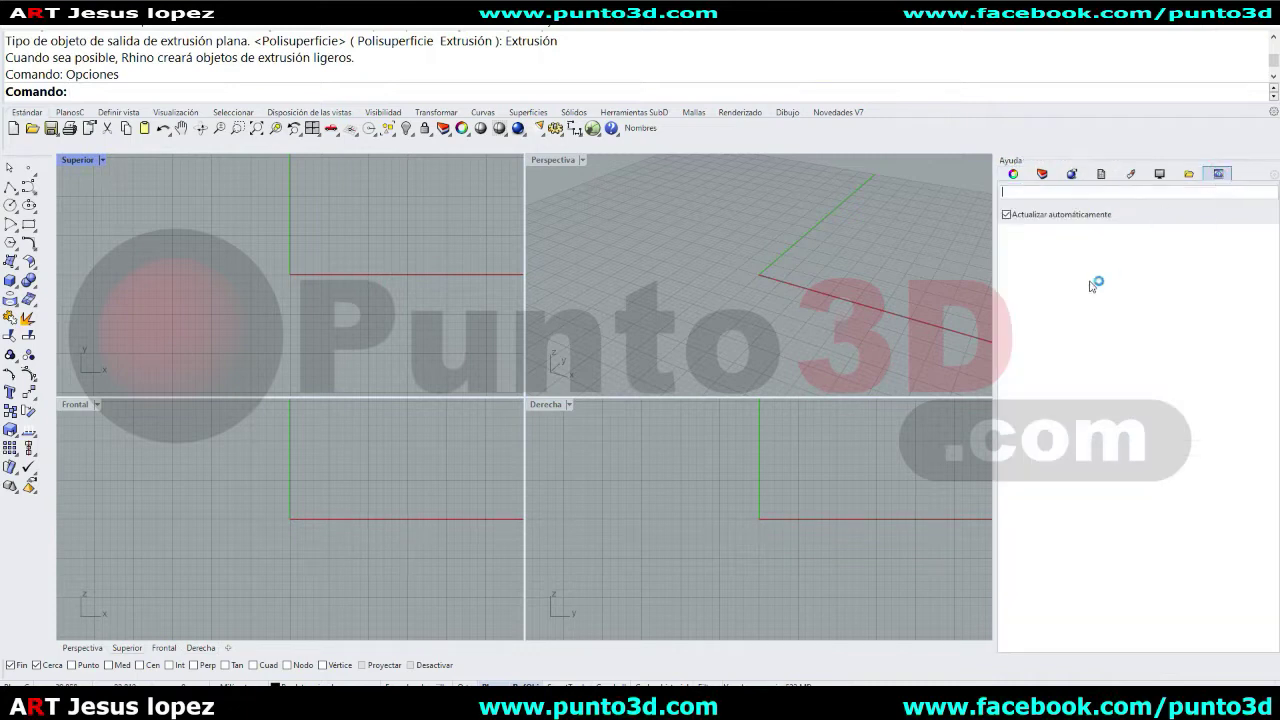
pyautogui.click(738, 288)
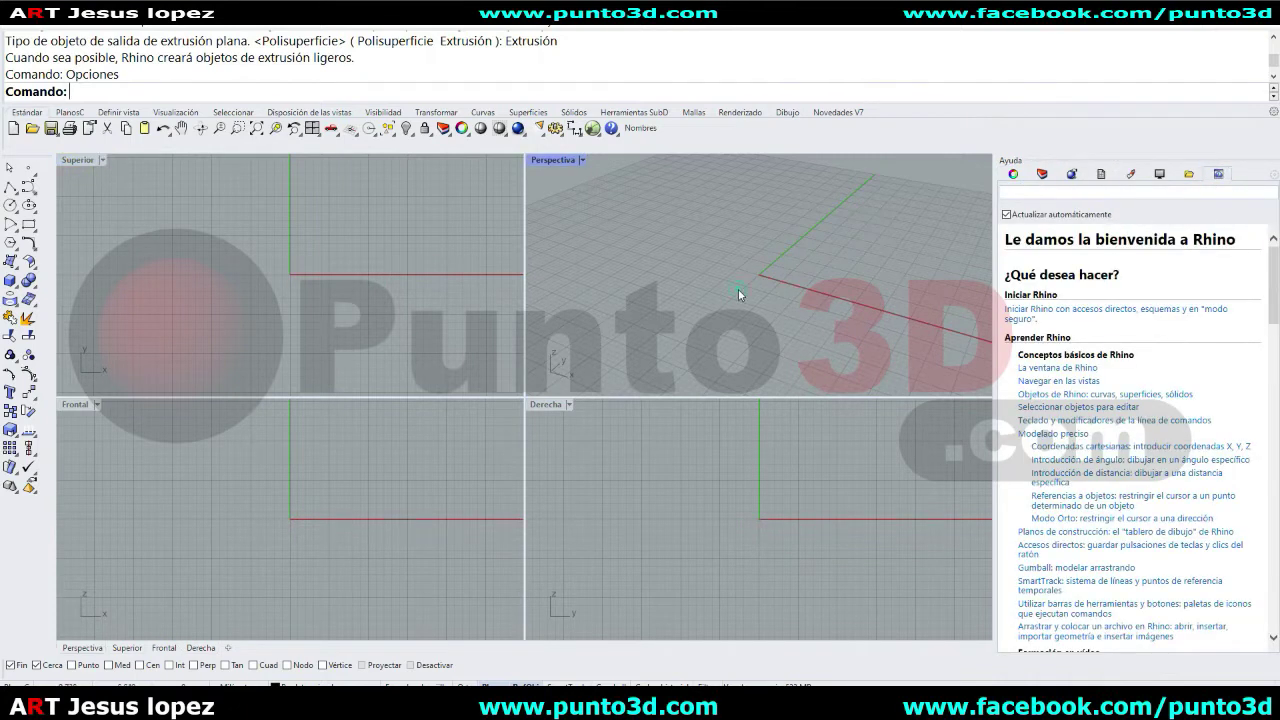
# - Run UsarExtrusiones, read its help page and keep Extrusión as the output type for flat extrusions
pyautogui.click(477, 280)
pyautogui.write('UsarExtrusiones')
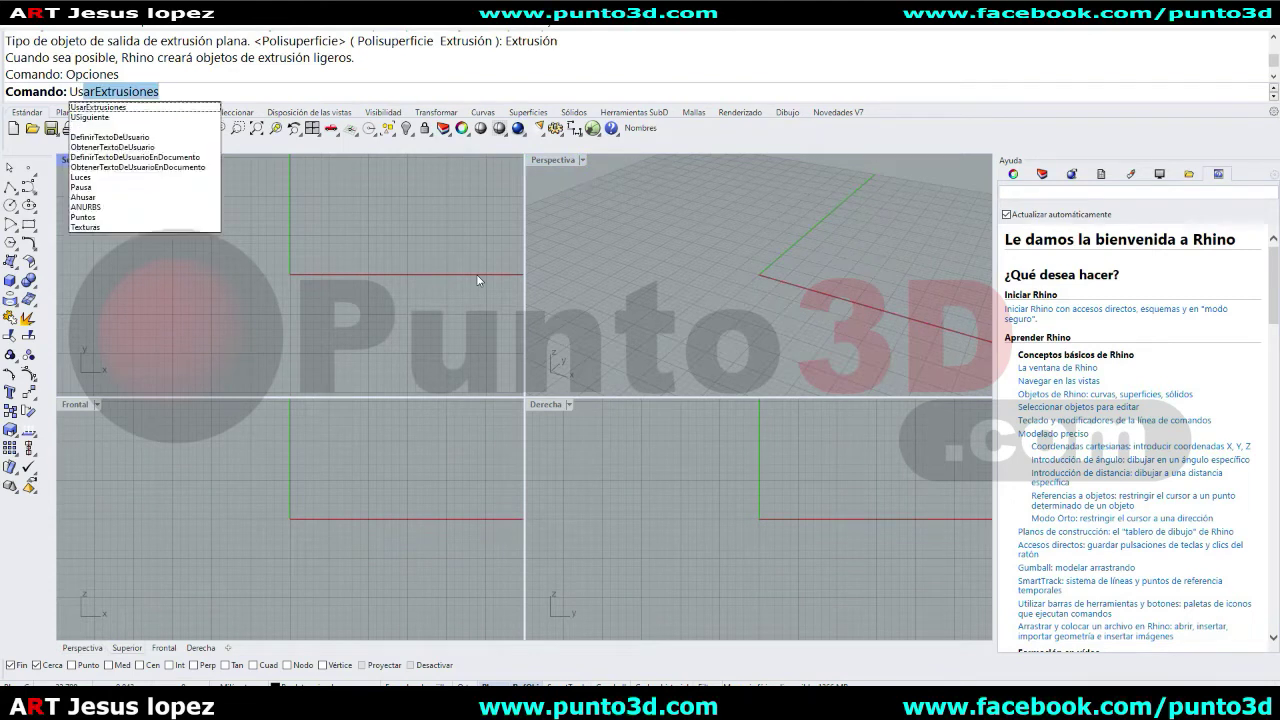
pyautogui.rightClick(477, 280)
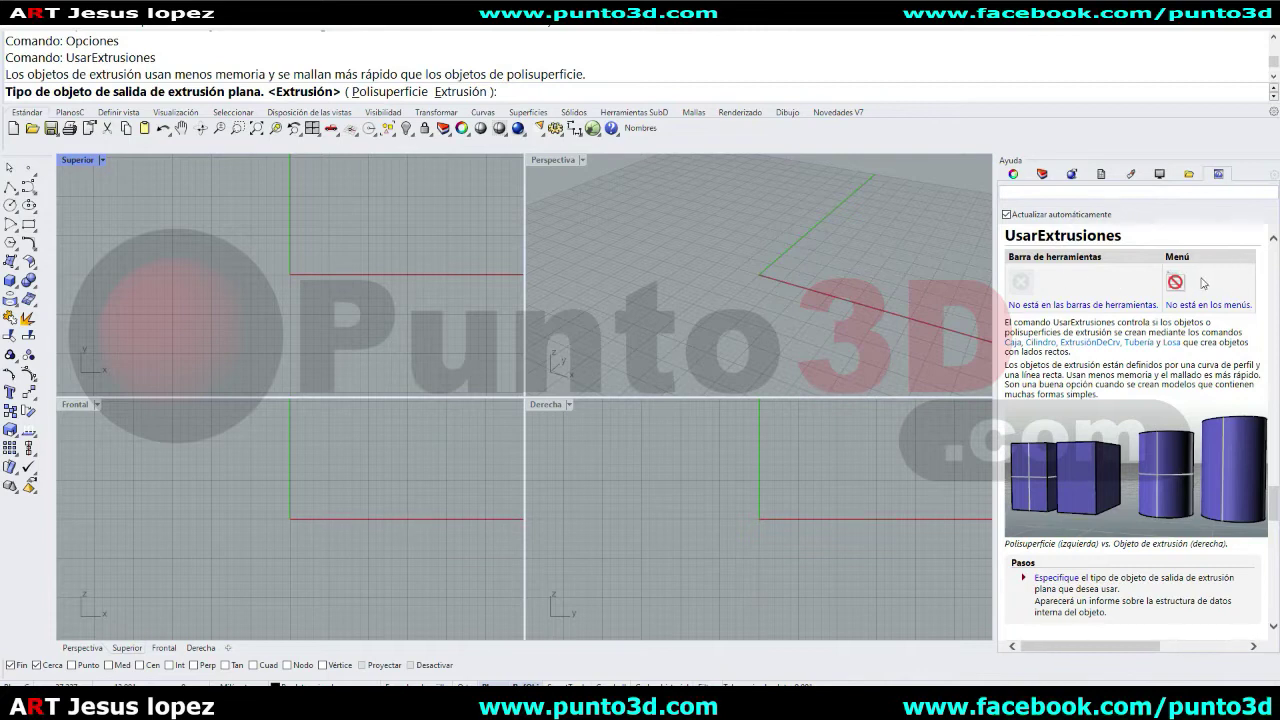
pyautogui.click(688, 283)
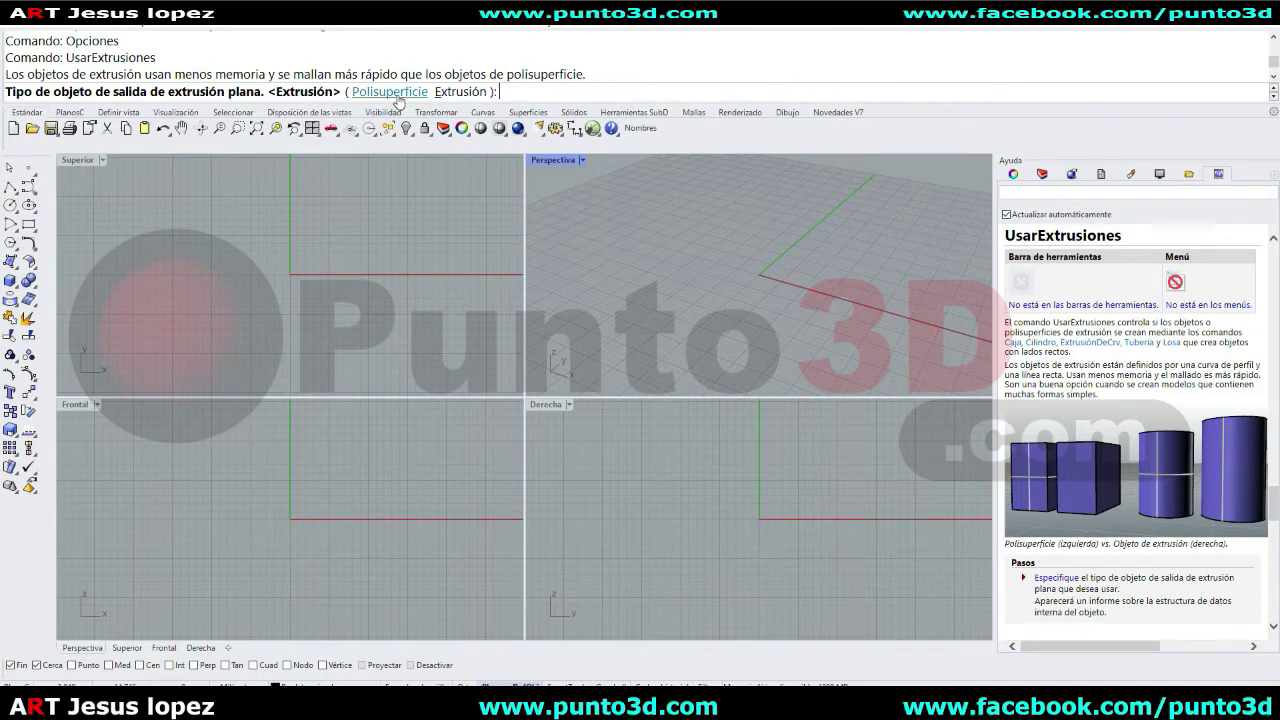
pyautogui.click(351, 243)
pyautogui.press('Return')
# - Draw a freehand box beyond the negative X side of the origin in the Perspective viewport
pyautogui.click(10, 281)
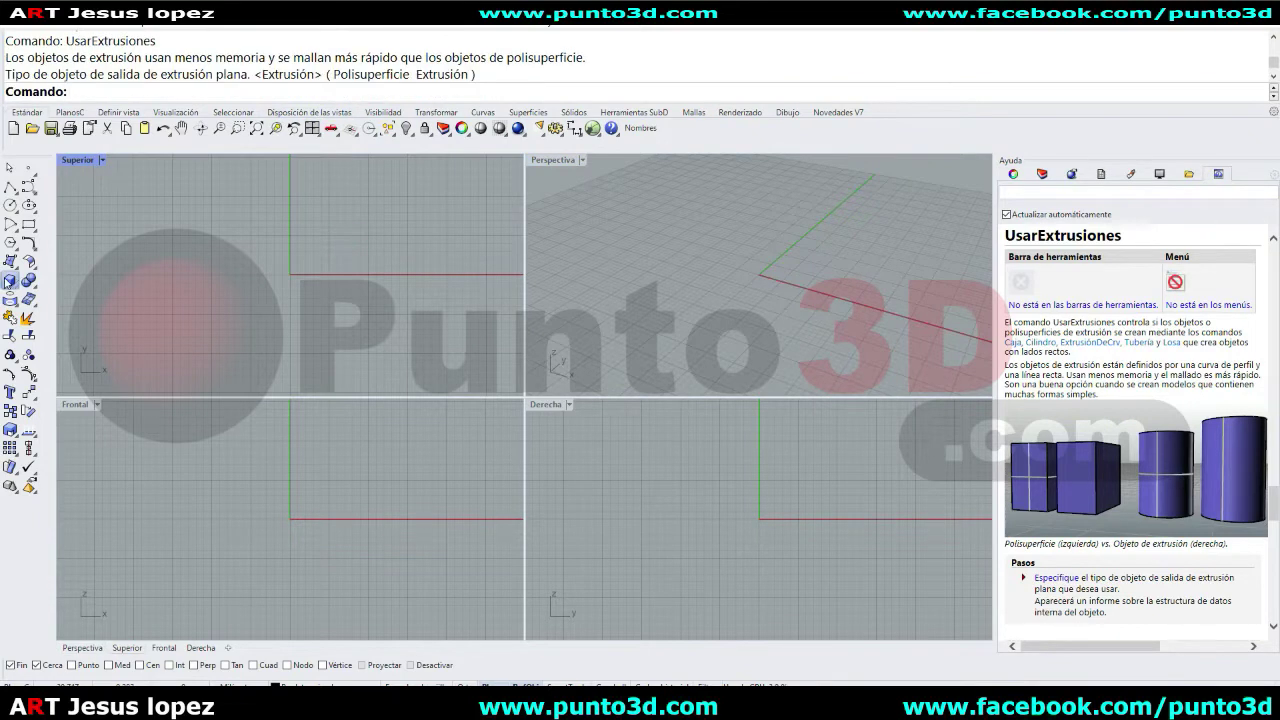
pyautogui.click(568, 267)
pyautogui.click(738, 244)
pyautogui.click(754, 182)
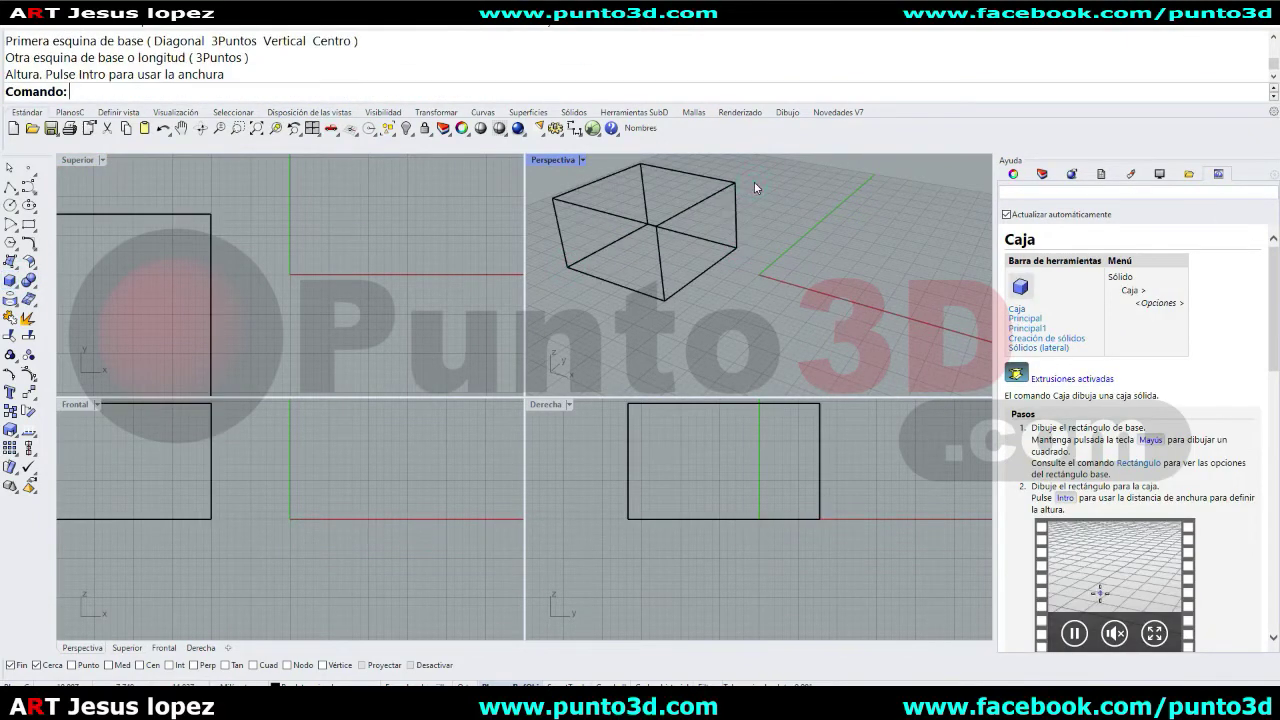
pyautogui.moveTo(754, 182); pyautogui.dragTo(720, 200, button='right')
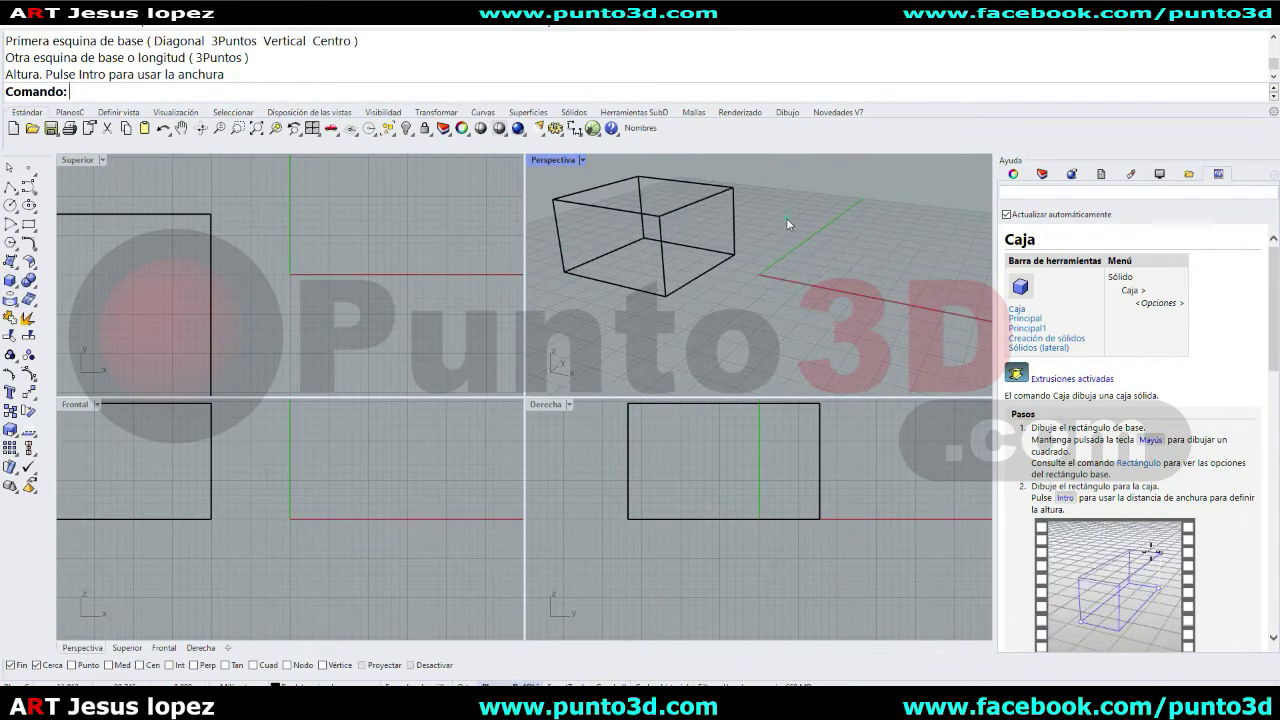
# - Run UsarExtrusiones with Extrusión, and run it again to set the flat extrusion output type to Polisuperficie
pyautogui.write('UsarExtrusiones')
pyautogui.press('Return')
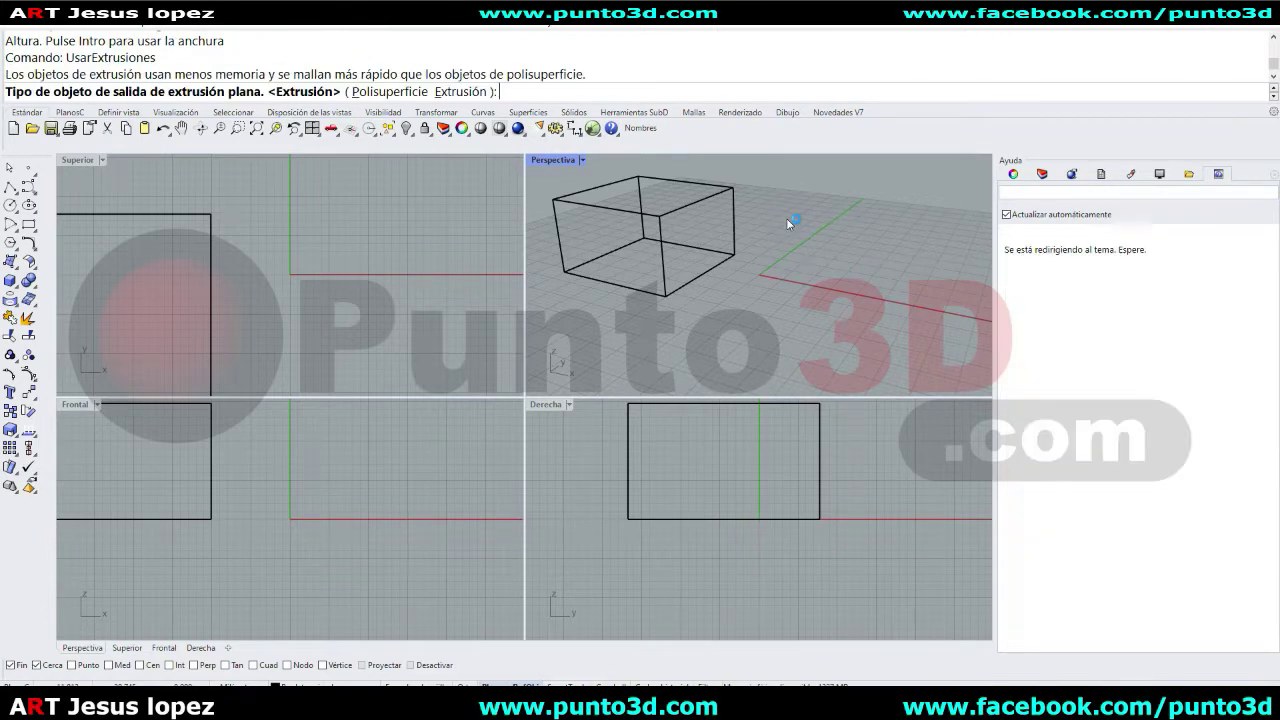
pyautogui.click(461, 91)
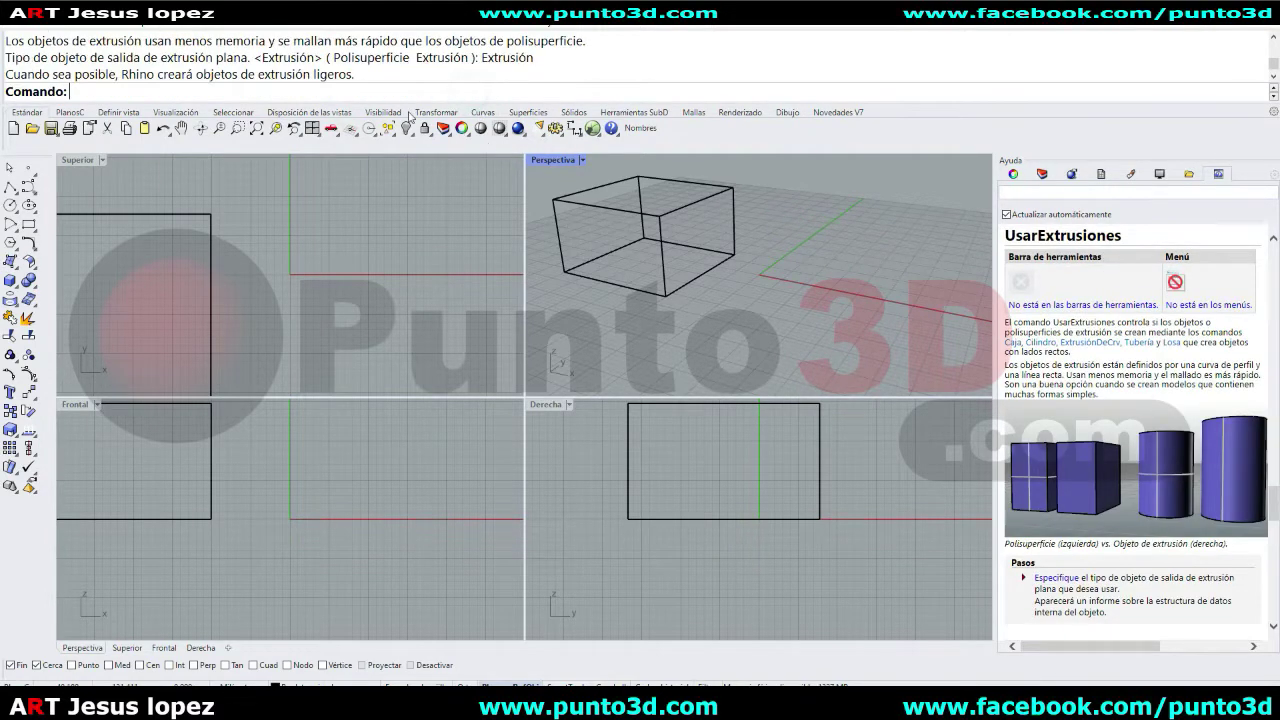
pyautogui.rightClick(408, 203)
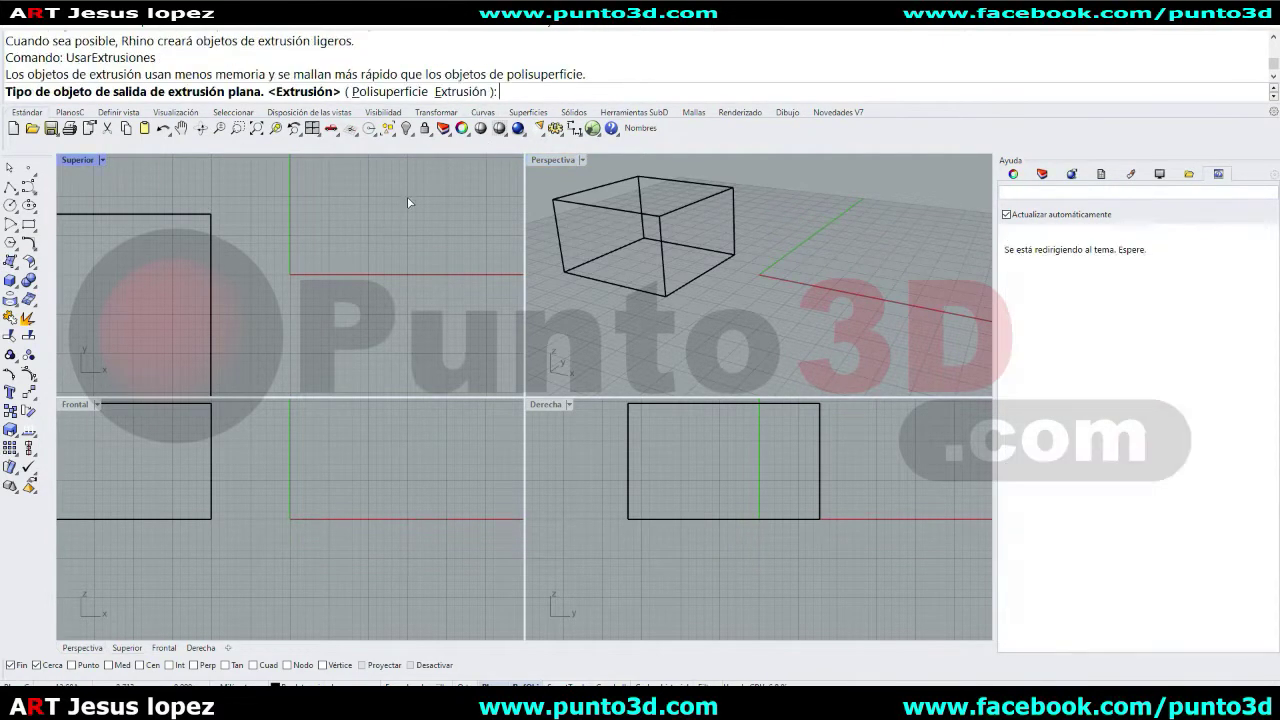
pyautogui.click(397, 92)
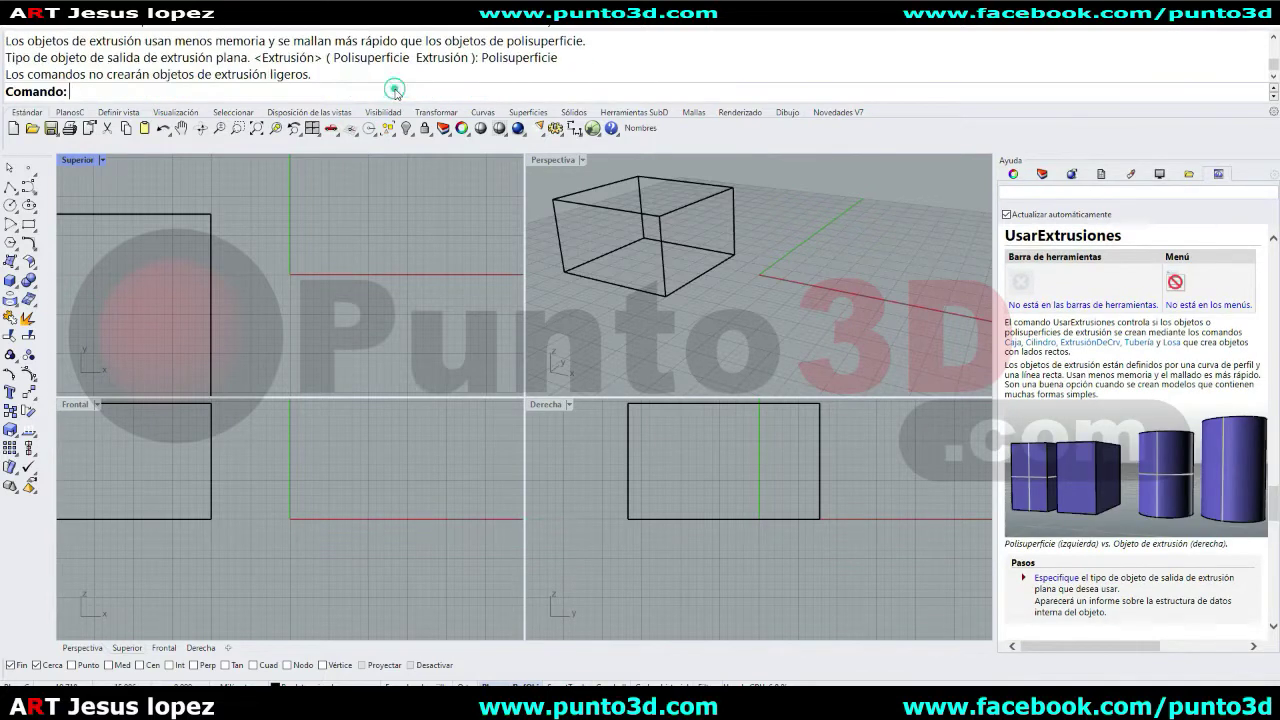
# - Draw a second freehand box beside the first one, with its base around the origin
pyautogui.click(10, 281)
pyautogui.click(698, 301)
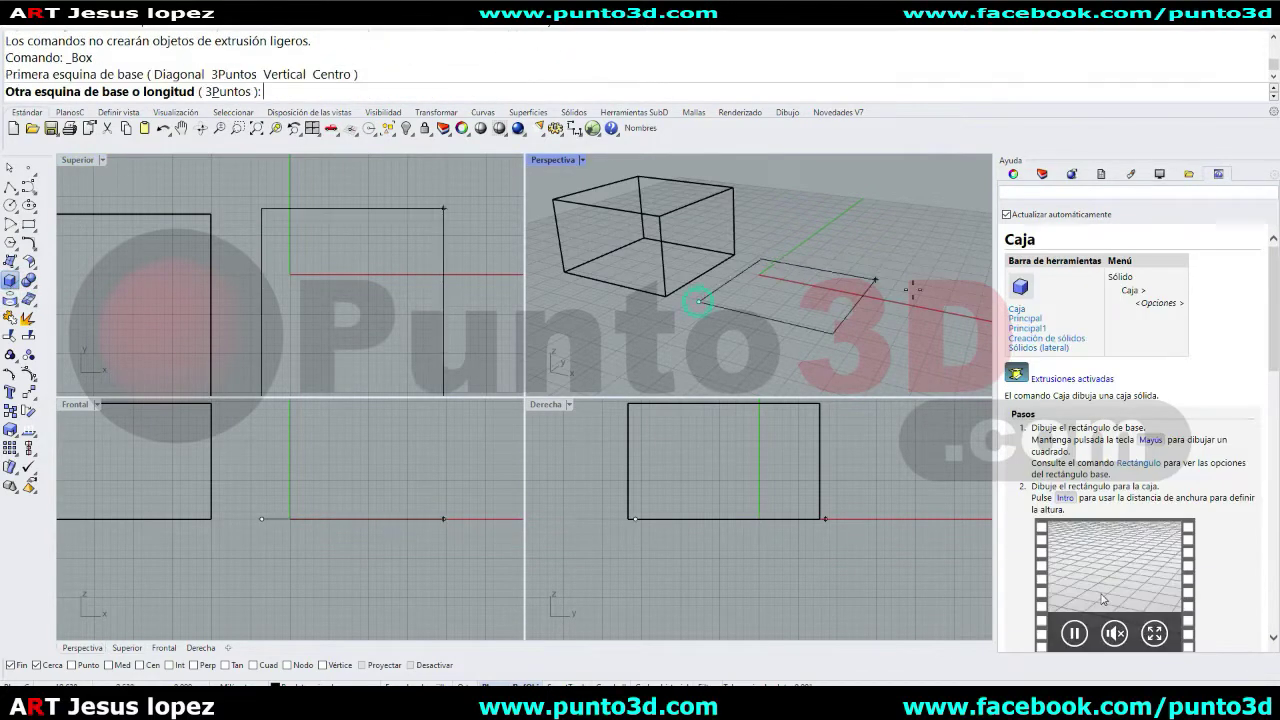
pyautogui.click(883, 268)
pyautogui.click(909, 211)
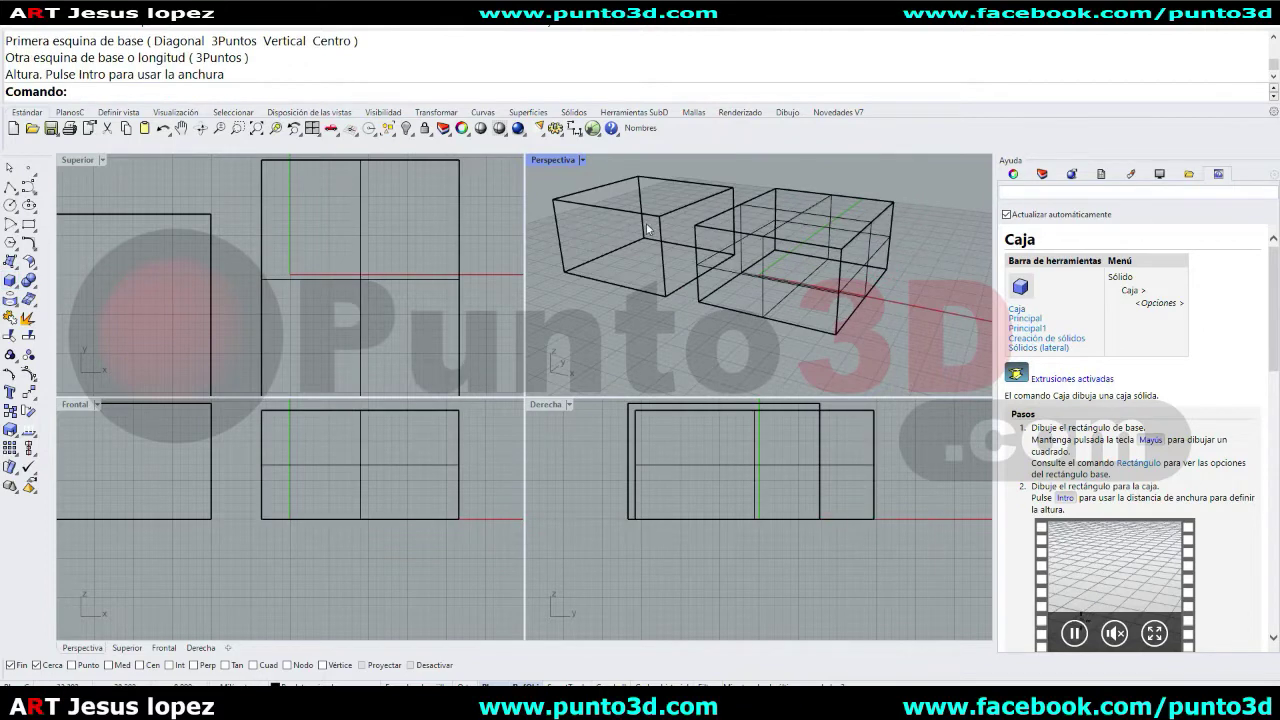
# - Maximize the Perspective viewport to compare the two boxes, and delete both of them
pyautogui.doubleClick(562, 164)
pyautogui.scroll(-1, 632, 226)
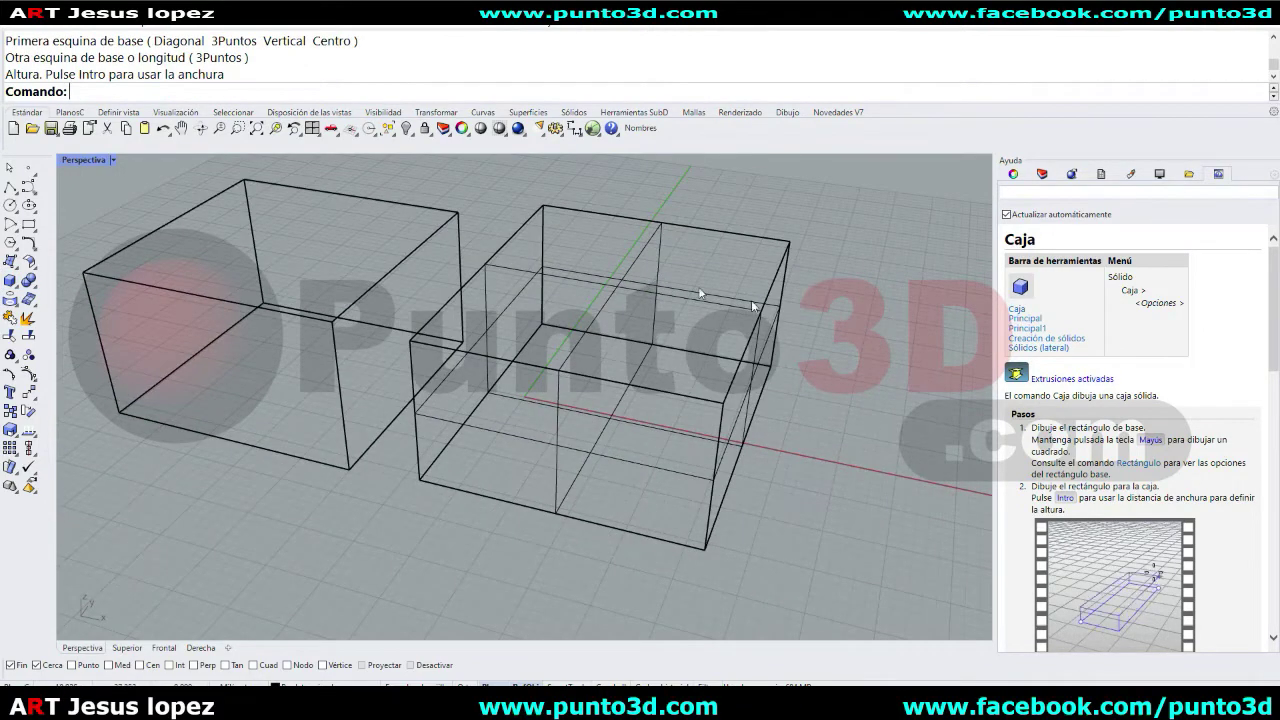
pyautogui.moveTo(717, 295); pyautogui.dragTo(705, 268, button='right')
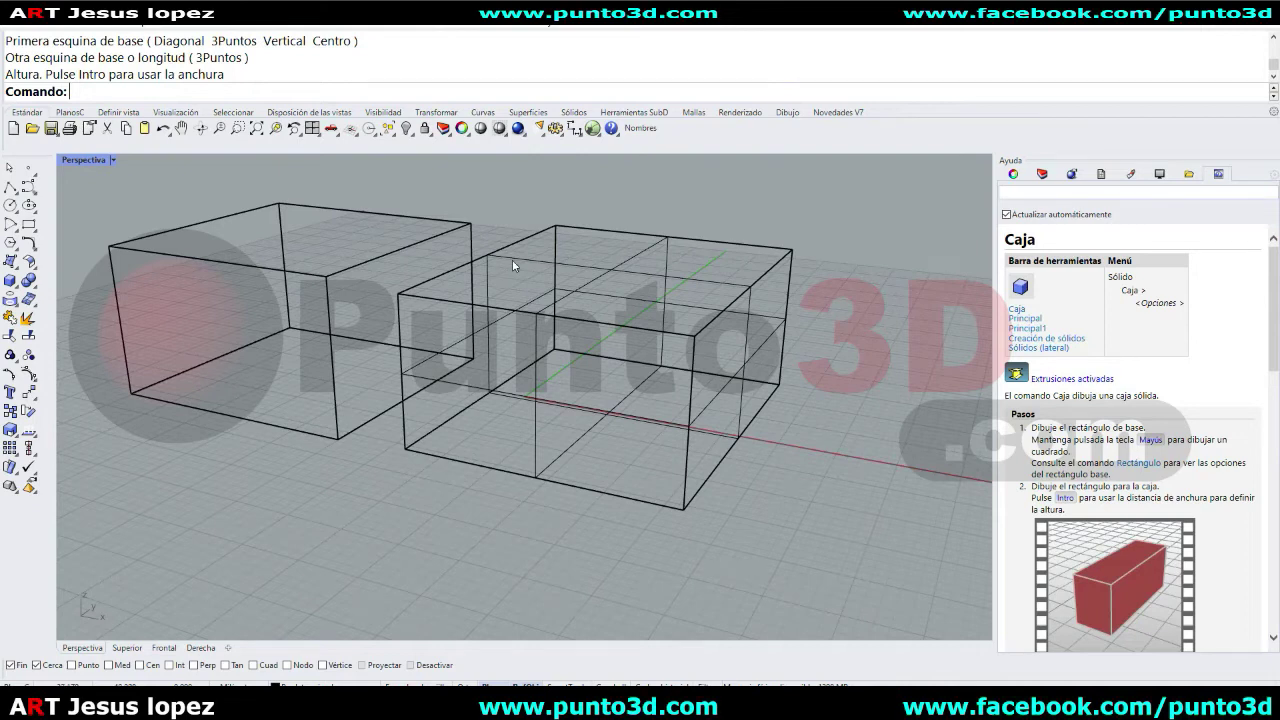
pyautogui.moveTo(524, 201); pyautogui.dragTo(444, 287)
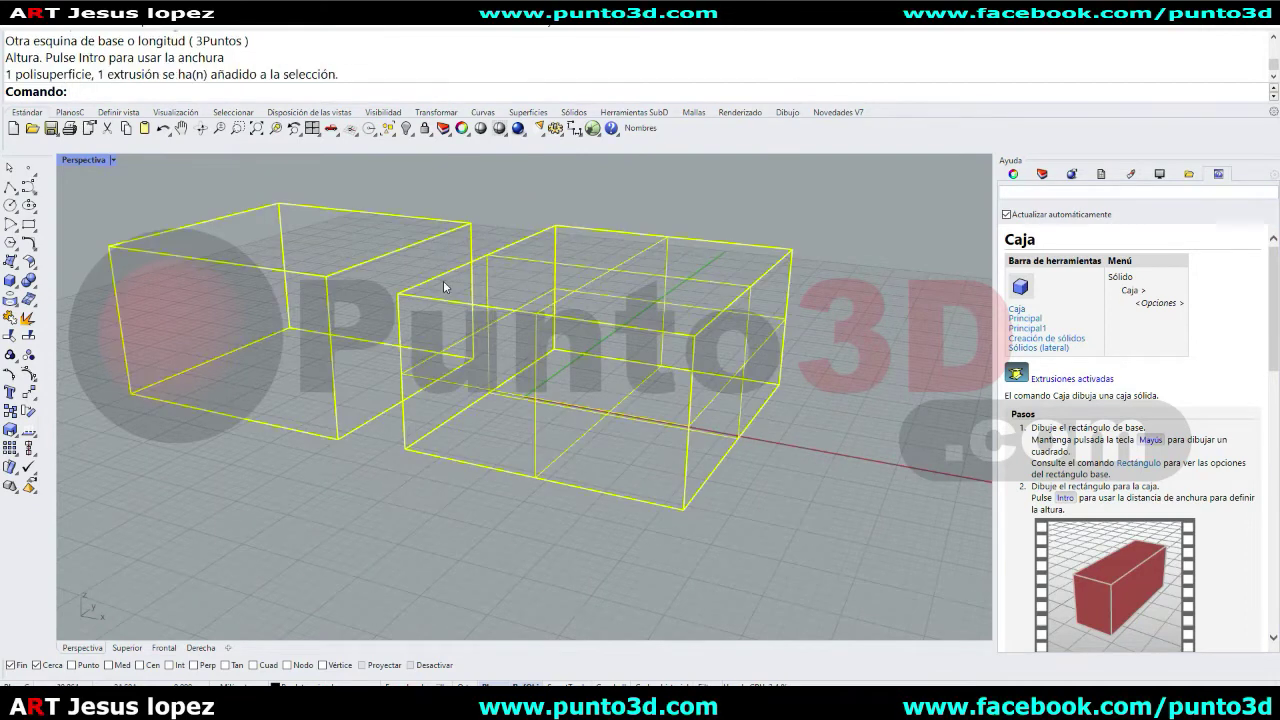
pyautogui.press('Delete')
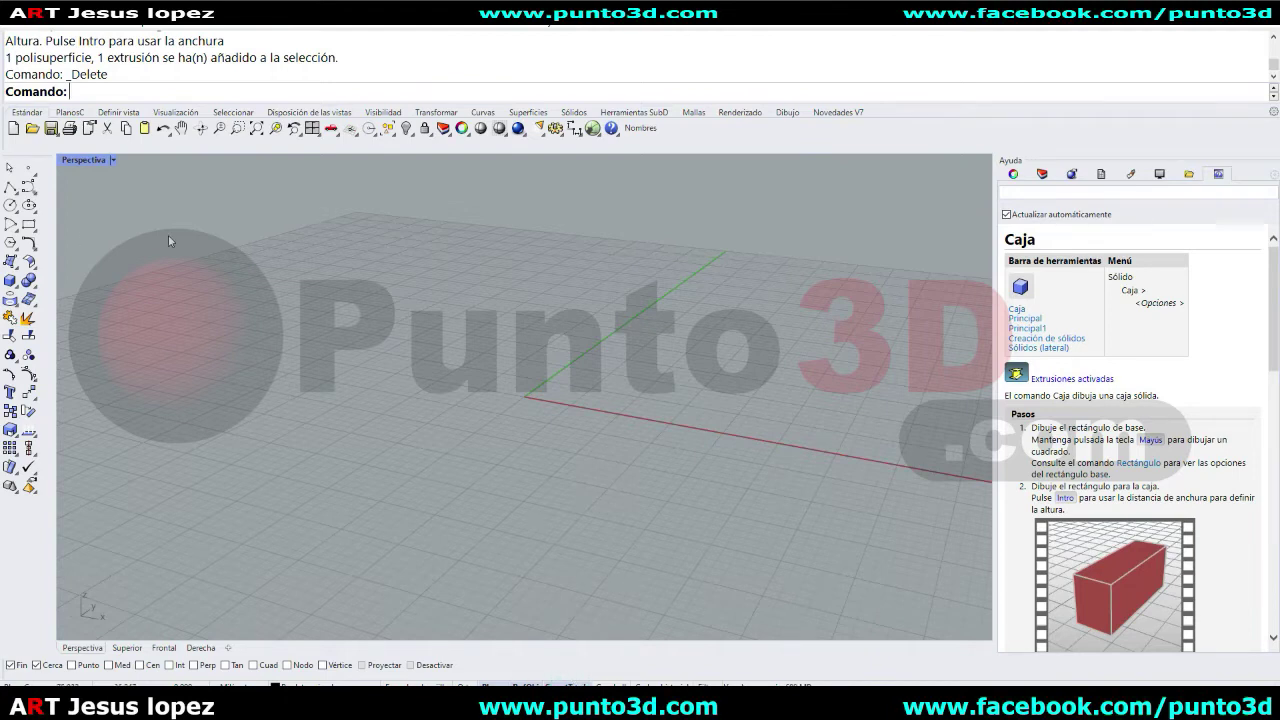
# - Draw an open, self-crossing zigzag polyline with 11 freehand points on the ground plane around the origin
pyautogui.click(10, 188)
pyautogui.click(220, 420)
pyautogui.click(330, 356)
pyautogui.click(451, 543)
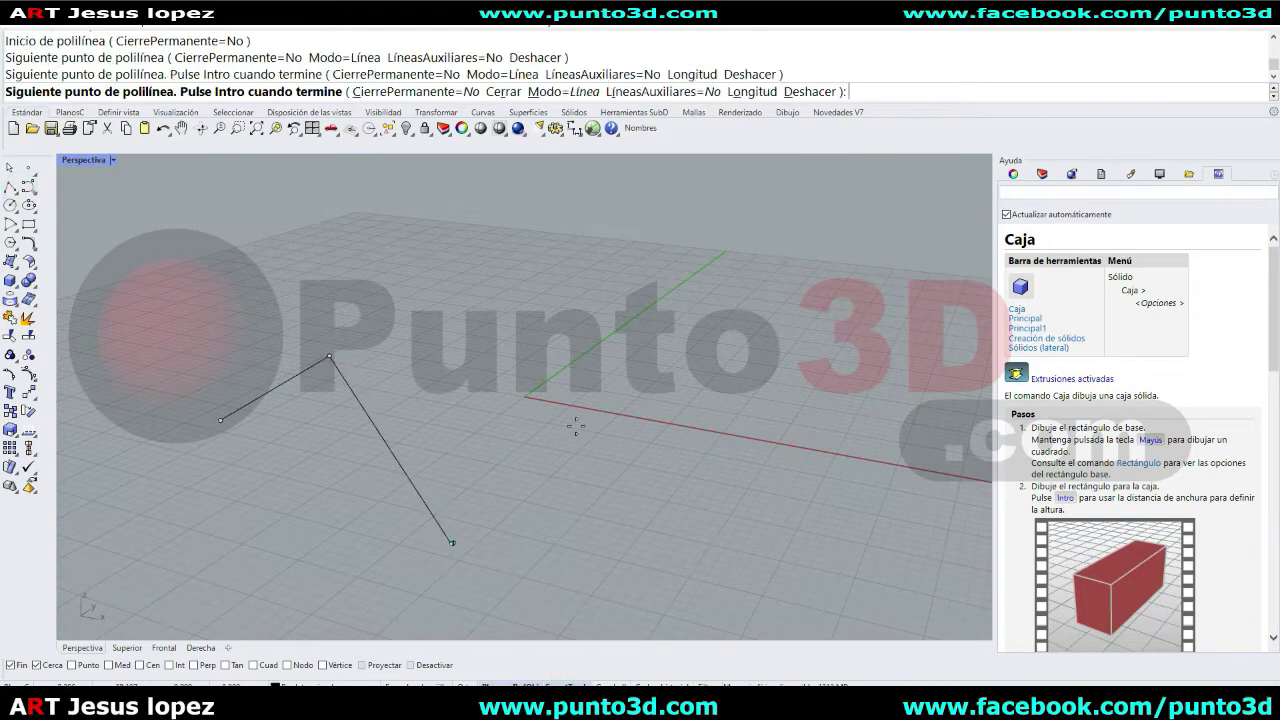
pyautogui.click(657, 391)
pyautogui.click(731, 345)
pyautogui.click(679, 316)
pyautogui.click(573, 271)
pyautogui.click(598, 421)
pyautogui.click(607, 502)
pyautogui.click(502, 379)
pyautogui.click(430, 318)
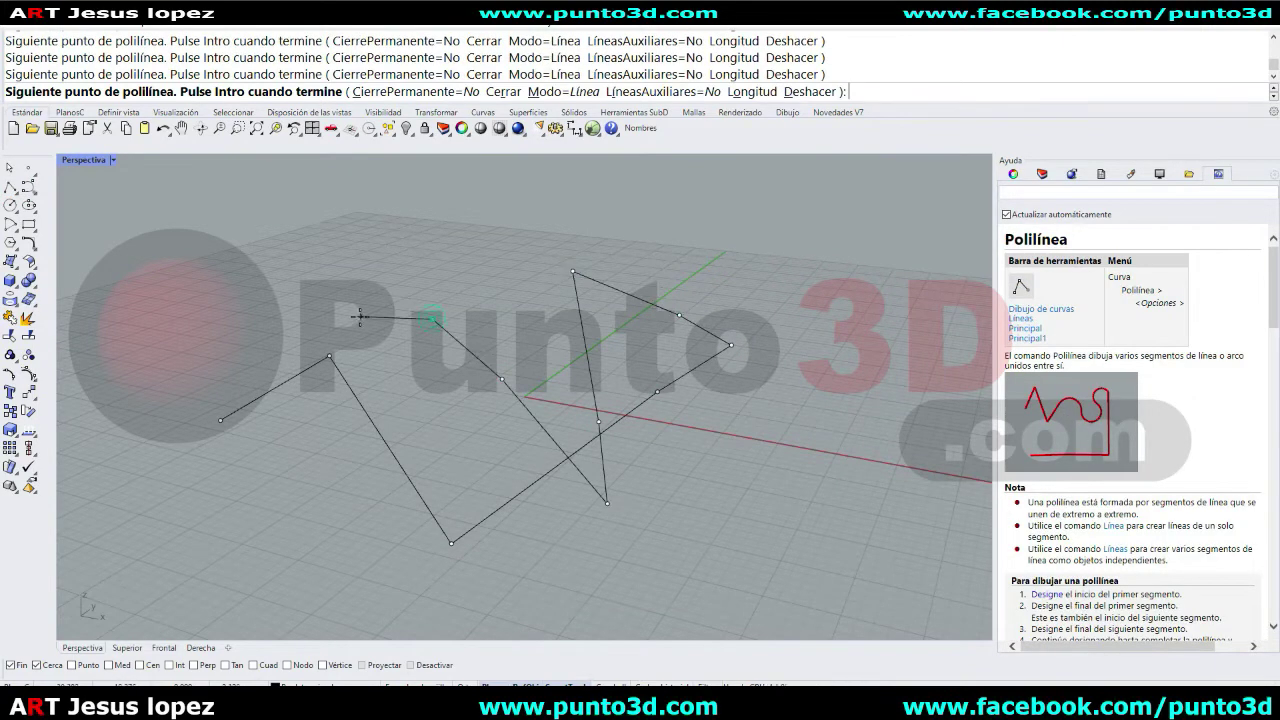
pyautogui.press('Return')
pyautogui.moveTo(402, 384); pyautogui.dragTo(360, 388, button='right')
# - Leave only the Fin object snap enabled during a new polyline command, toggling the RefObj bar's visibility, and cancel the polyline
pyautogui.click(10, 188)
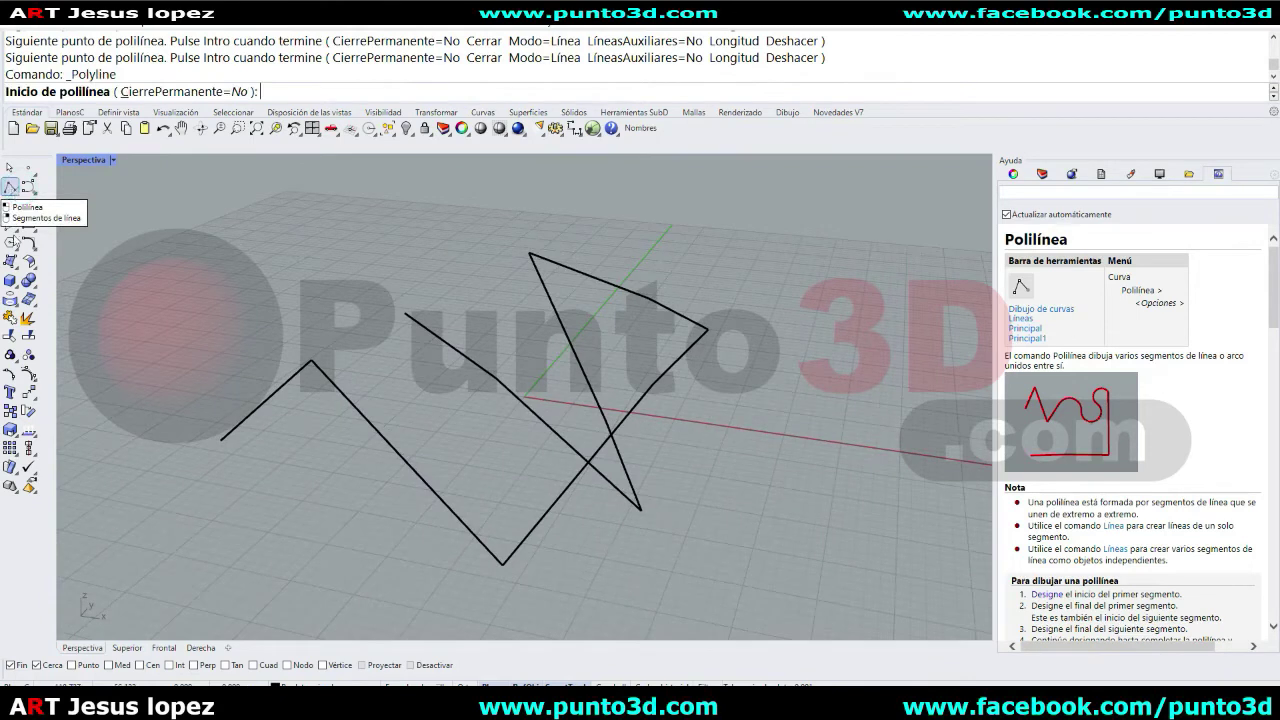
pyautogui.rightClick(10, 665)
pyautogui.click(10, 665)
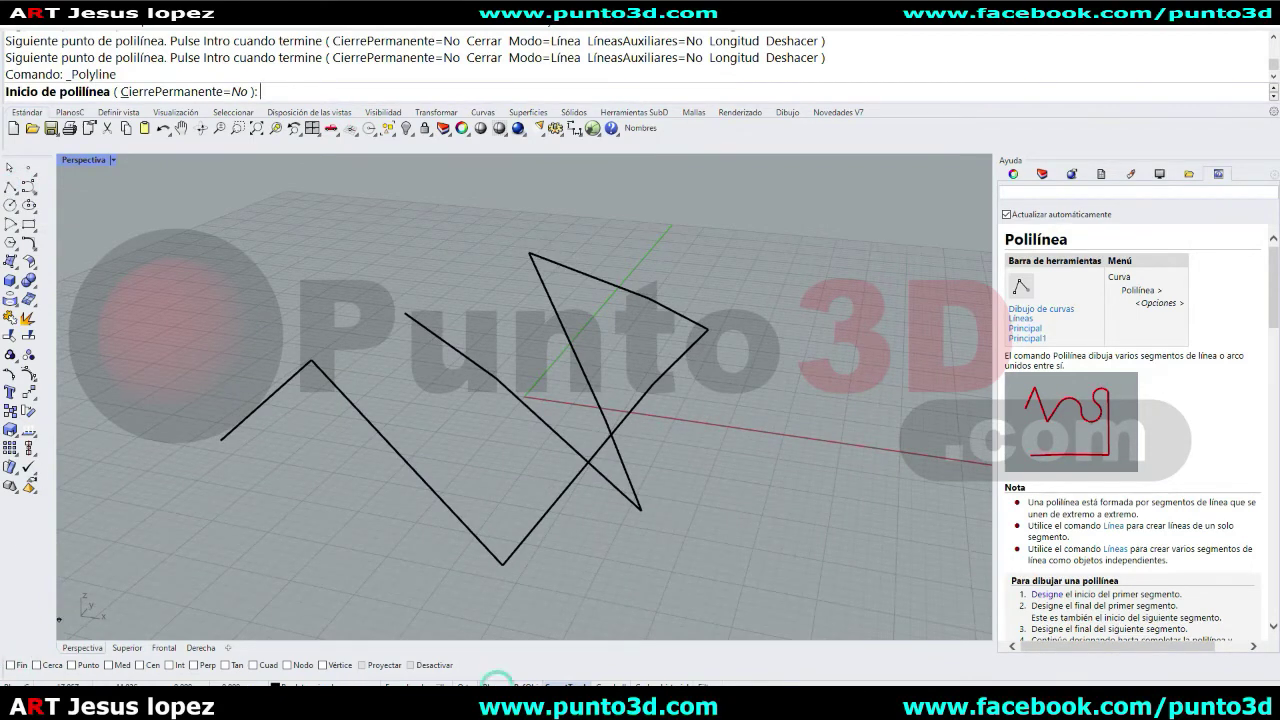
pyautogui.click(524, 685)
pyautogui.click(527, 682)
pyautogui.click(527, 682)
pyautogui.click(10, 665)
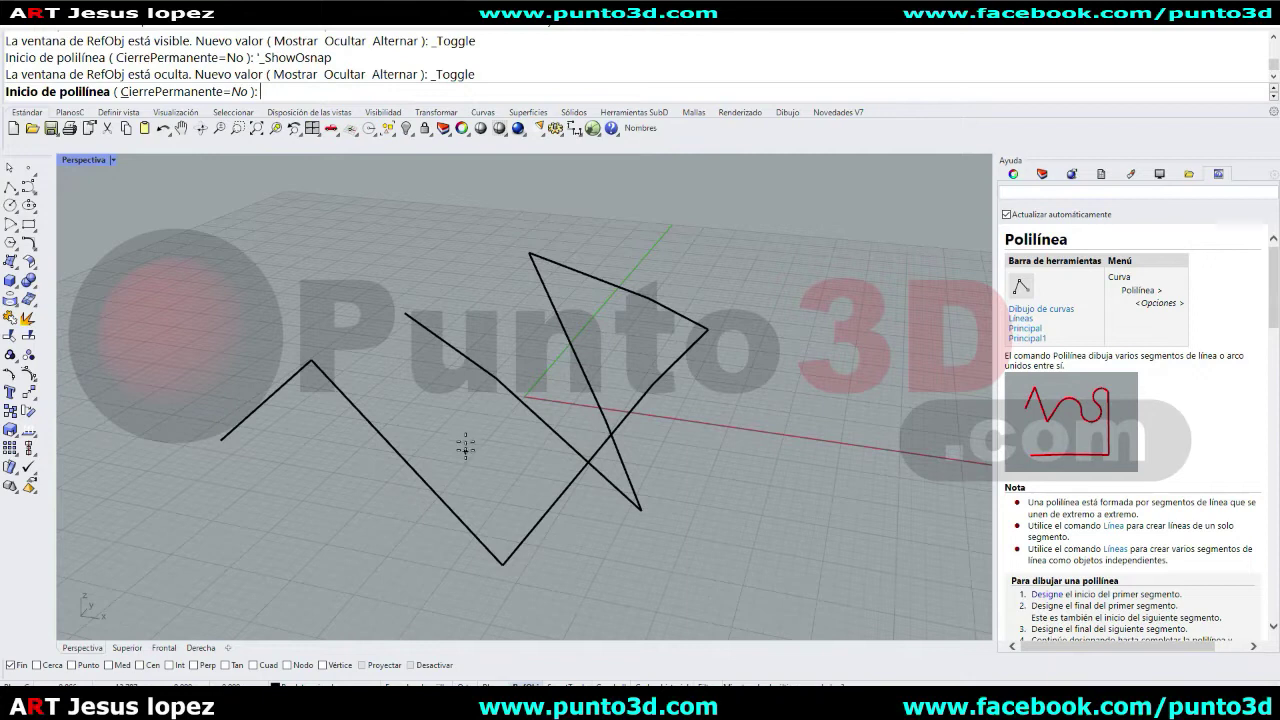
pyautogui.press('Escape')
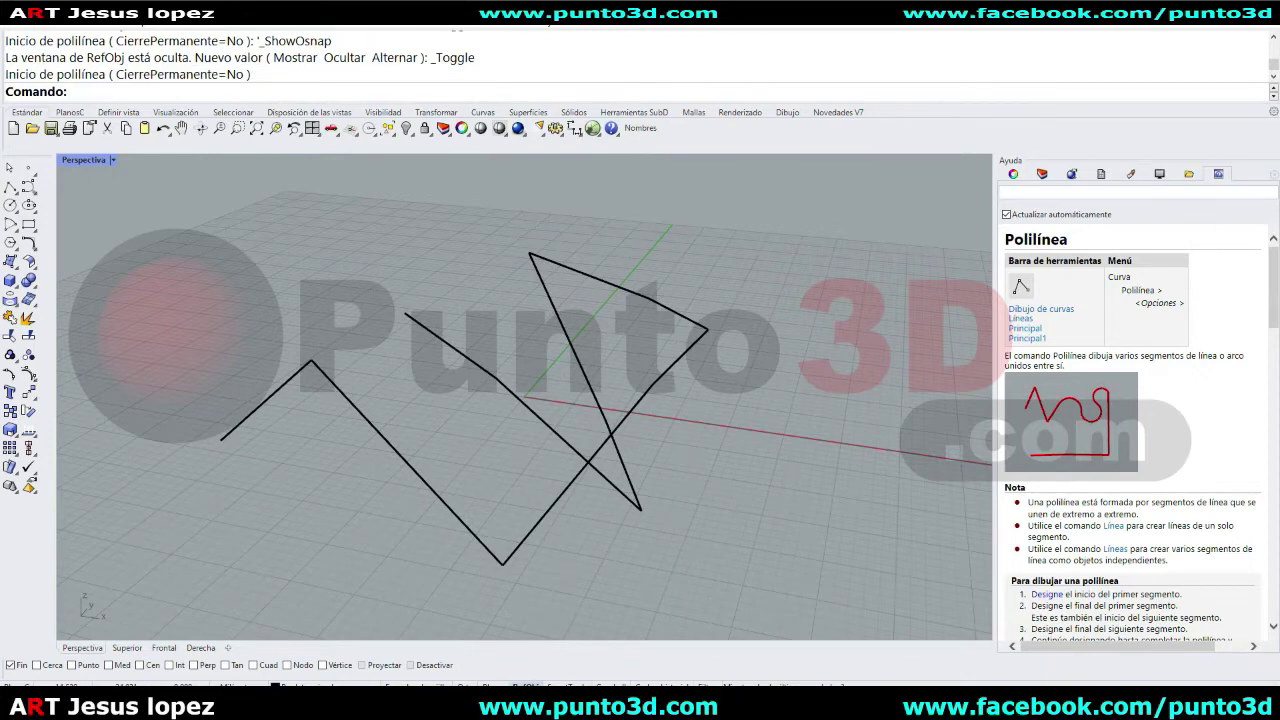
# - Turn off the Fin object snap and toggle the RefObj bar repeatedly, leaving it shown
pyautogui.click(12, 665)
pyautogui.click(521, 684)
pyautogui.click(521, 684)
pyautogui.click(521, 684)
pyautogui.click(521, 684)
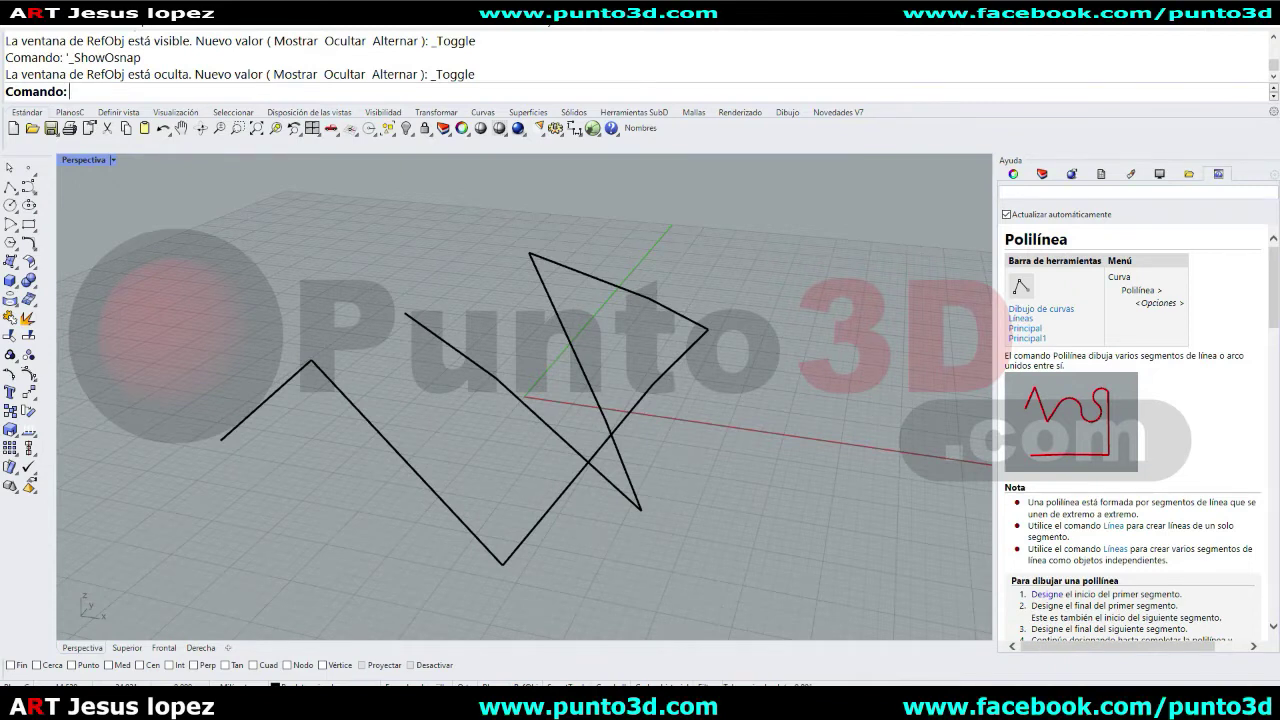
# - Dock the selection filter above the object snap options and toggle its visibility, leaving it hidden
pyautogui.click(700, 684)
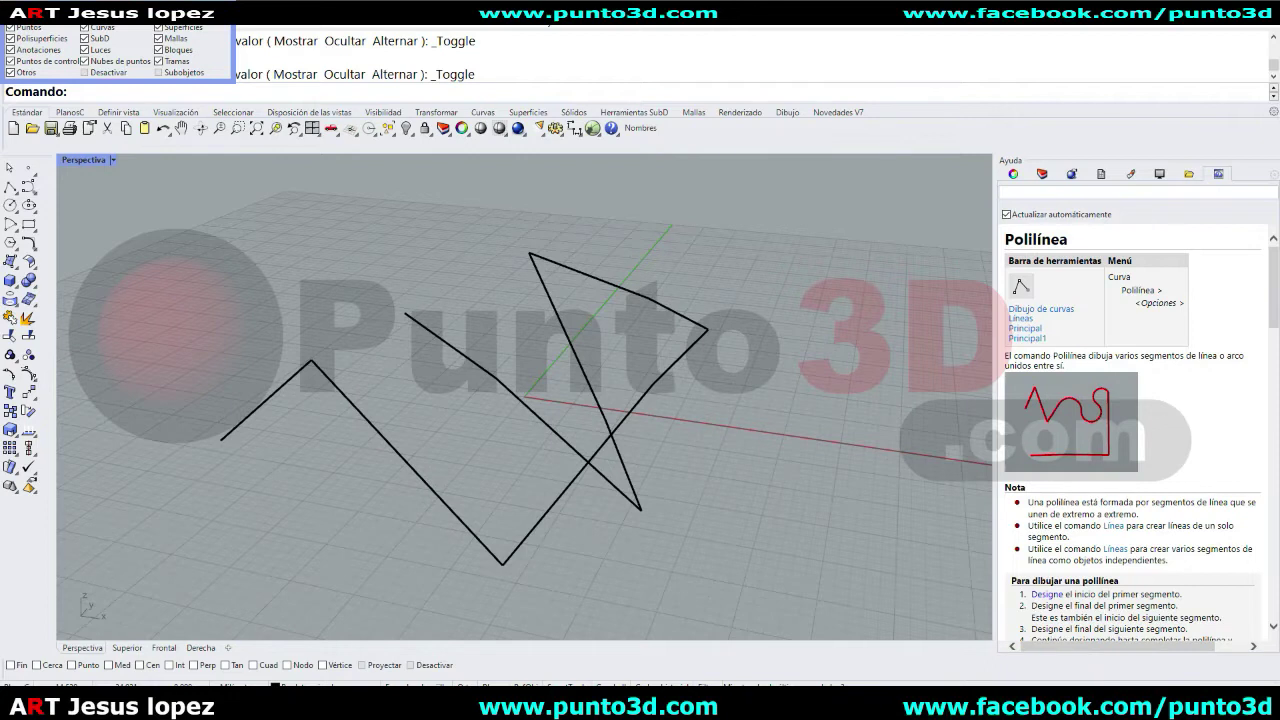
pyautogui.moveTo(104, 18); pyautogui.dragTo(248, 652)
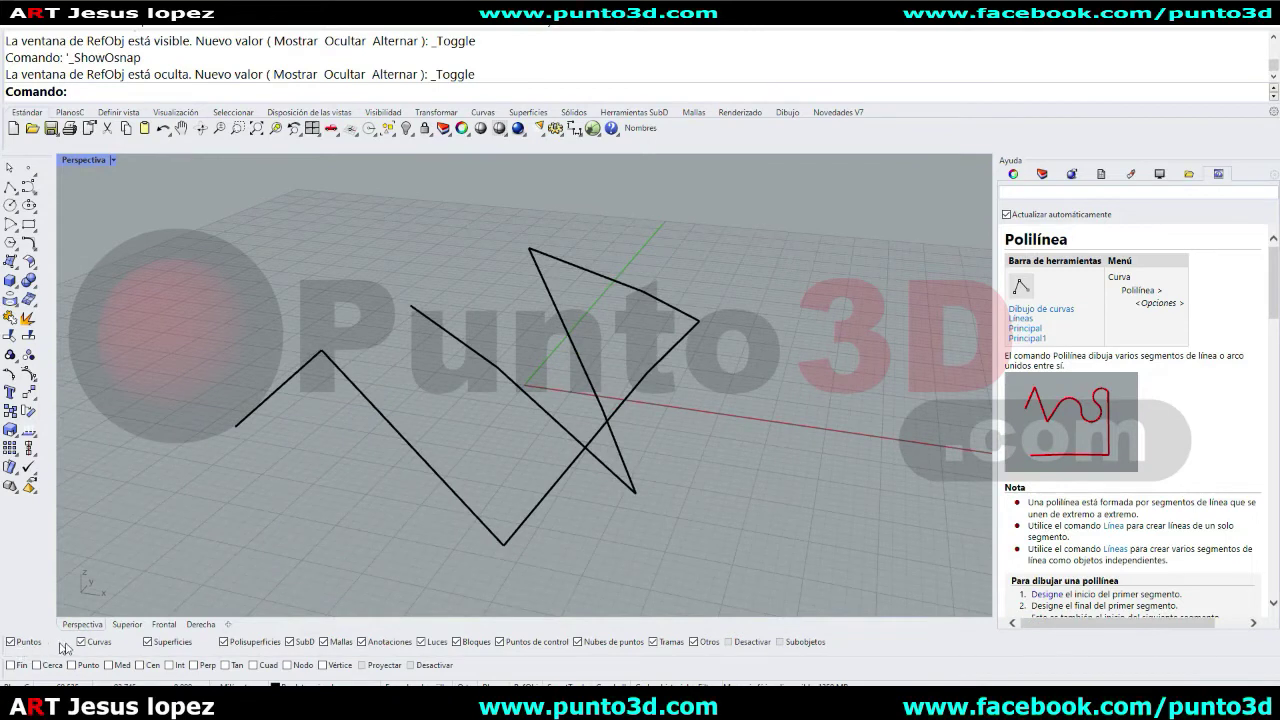
pyautogui.click(714, 682)
pyautogui.click(714, 682)
pyautogui.click(714, 682)
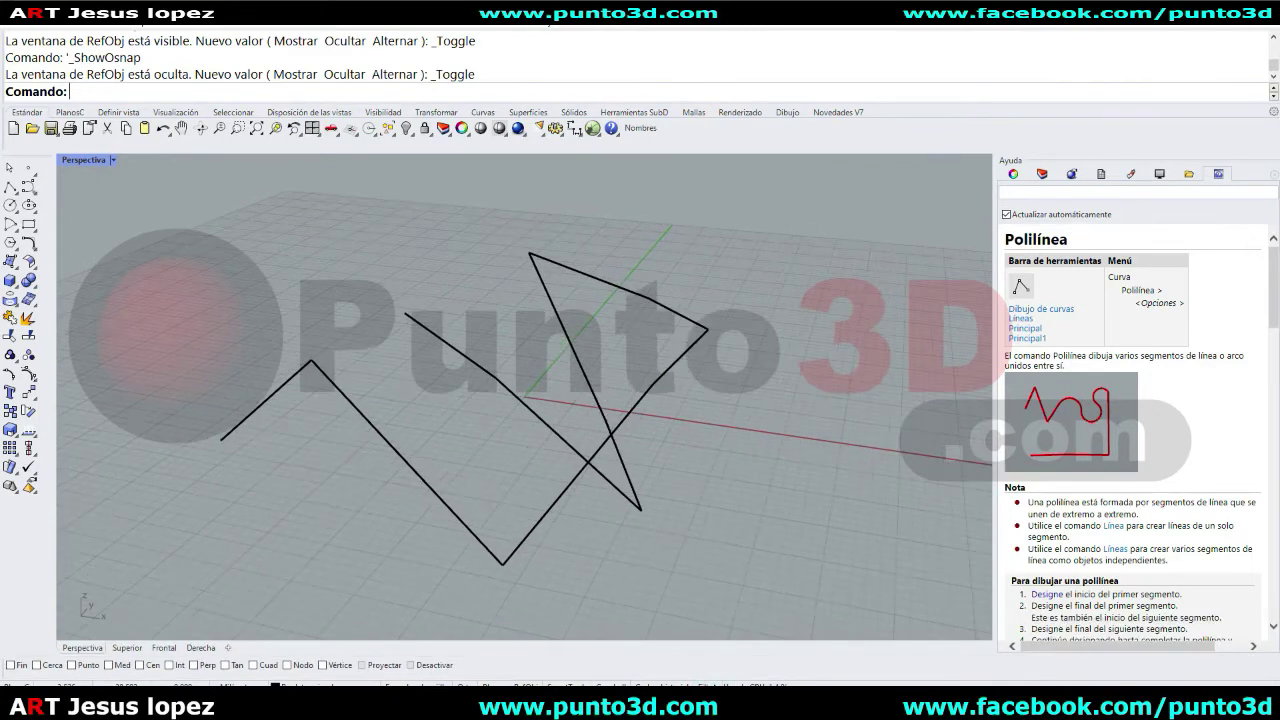
pyautogui.click(714, 682)
pyautogui.click(714, 682)
pyautogui.click(714, 682)
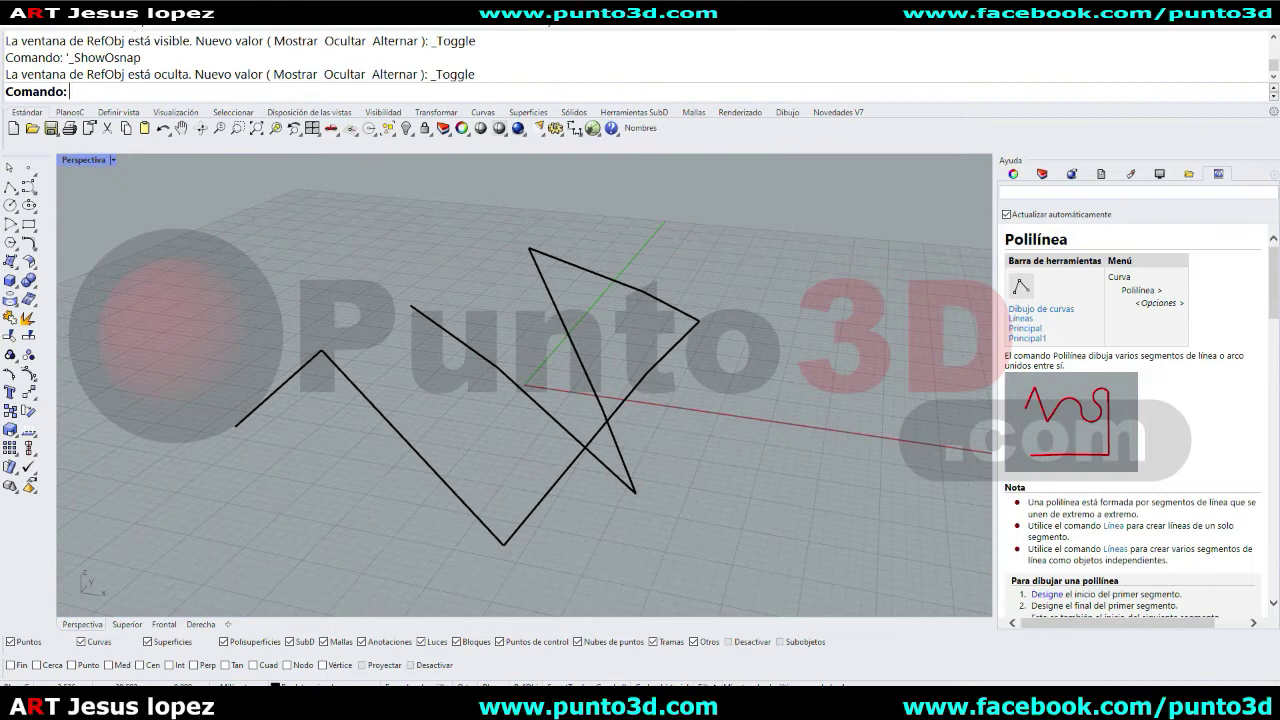
pyautogui.click(714, 682)
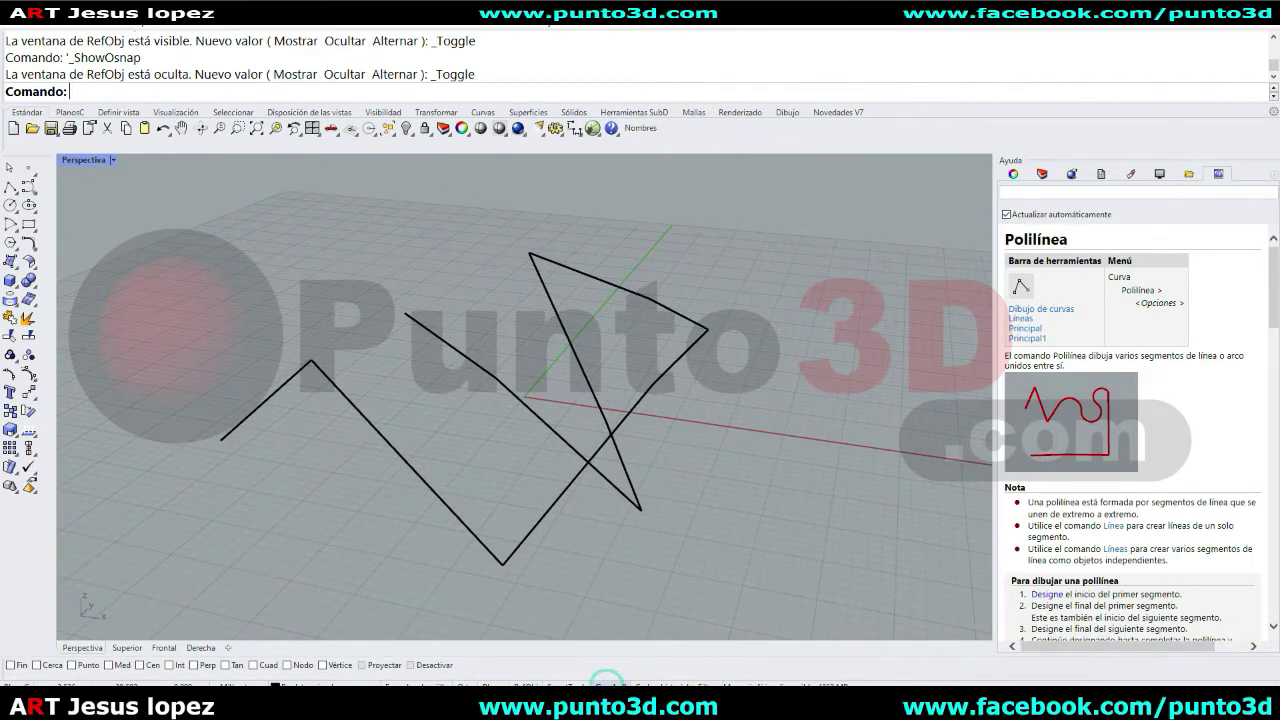
# - Select the zigzag polyline to examine its Gumball handles, and delete the polyline
pyautogui.click(545, 518)
pyautogui.moveTo(564, 532); pyautogui.dragTo(617, 529, button='right')
pyautogui.click(700, 540)
pyautogui.click(474, 362)
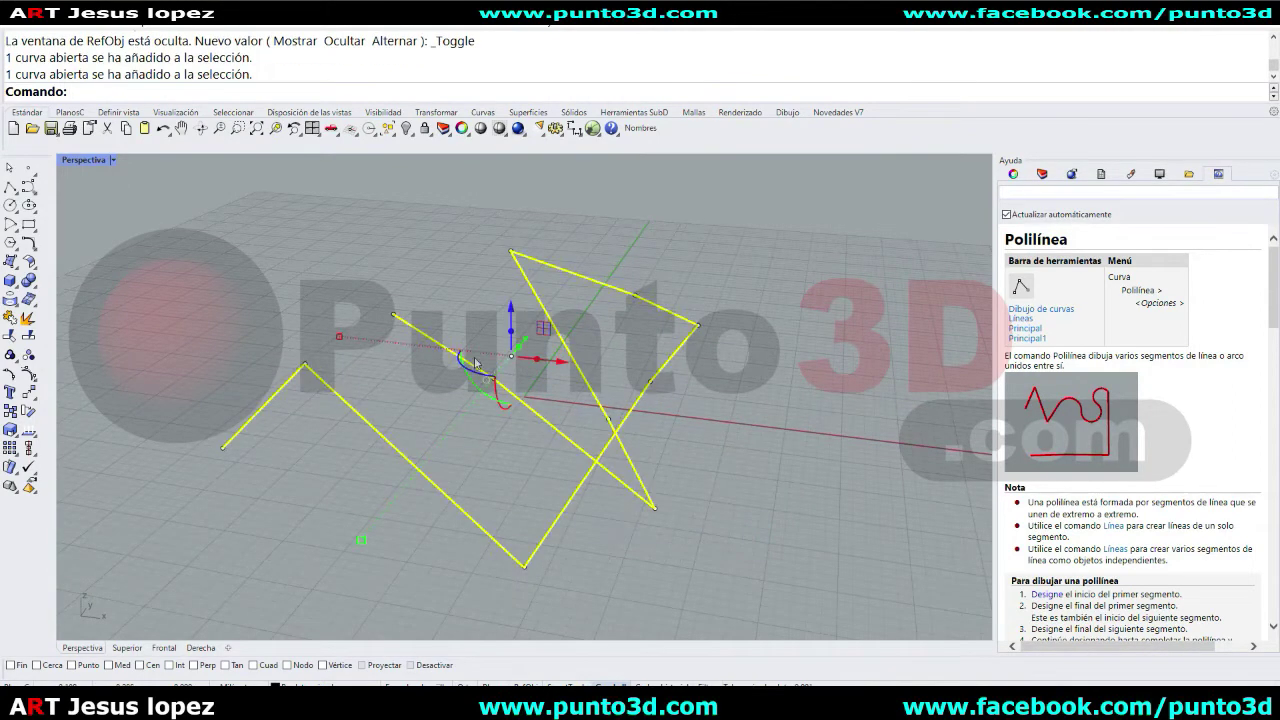
pyautogui.press('Delete')
# - Draw an open, looping interpolated curve through freehand points on the negative X side of the origin, and select it
pyautogui.click(31, 189)
pyautogui.click(68, 196)
pyautogui.click(158, 489)
pyautogui.click(269, 424)
pyautogui.click(315, 463)
pyautogui.click(523, 428)
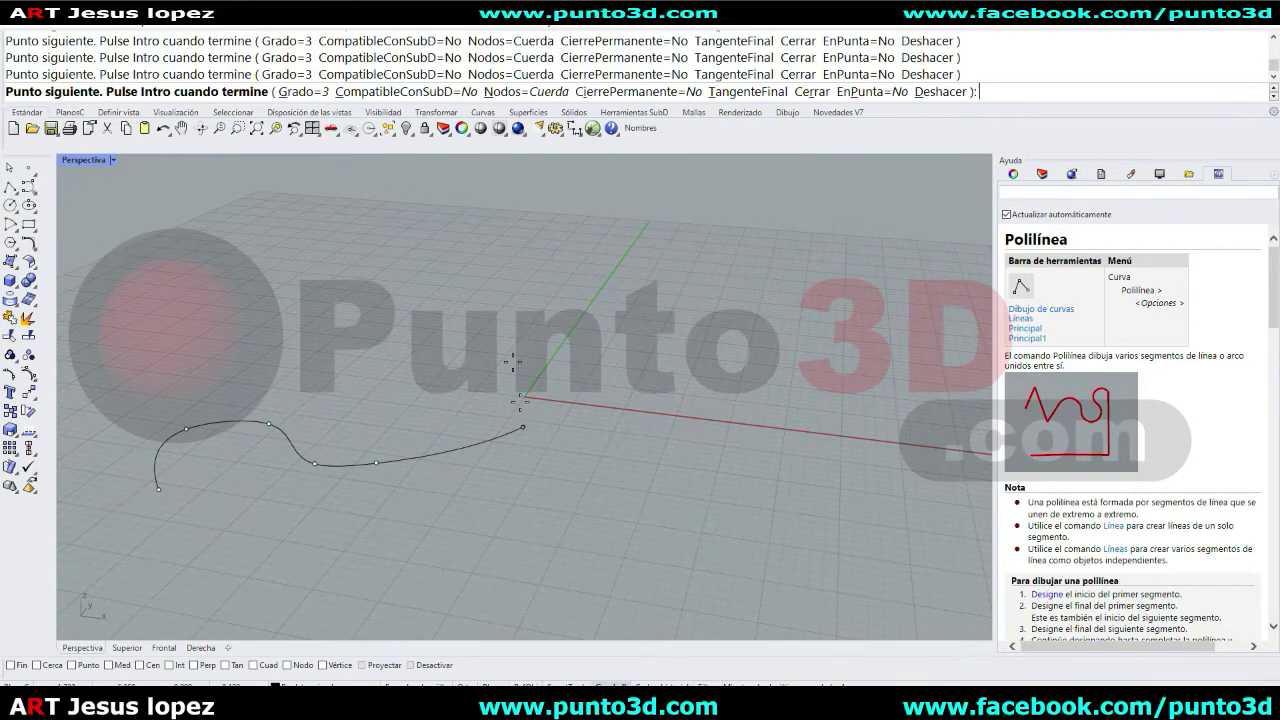
pyautogui.click(505, 341)
pyautogui.click(316, 286)
pyautogui.click(298, 340)
pyautogui.click(530, 435)
pyautogui.click(548, 485)
pyautogui.click(290, 445)
pyautogui.click(318, 318)
pyautogui.click(142, 372)
pyautogui.click(245, 470)
pyautogui.press('Return')
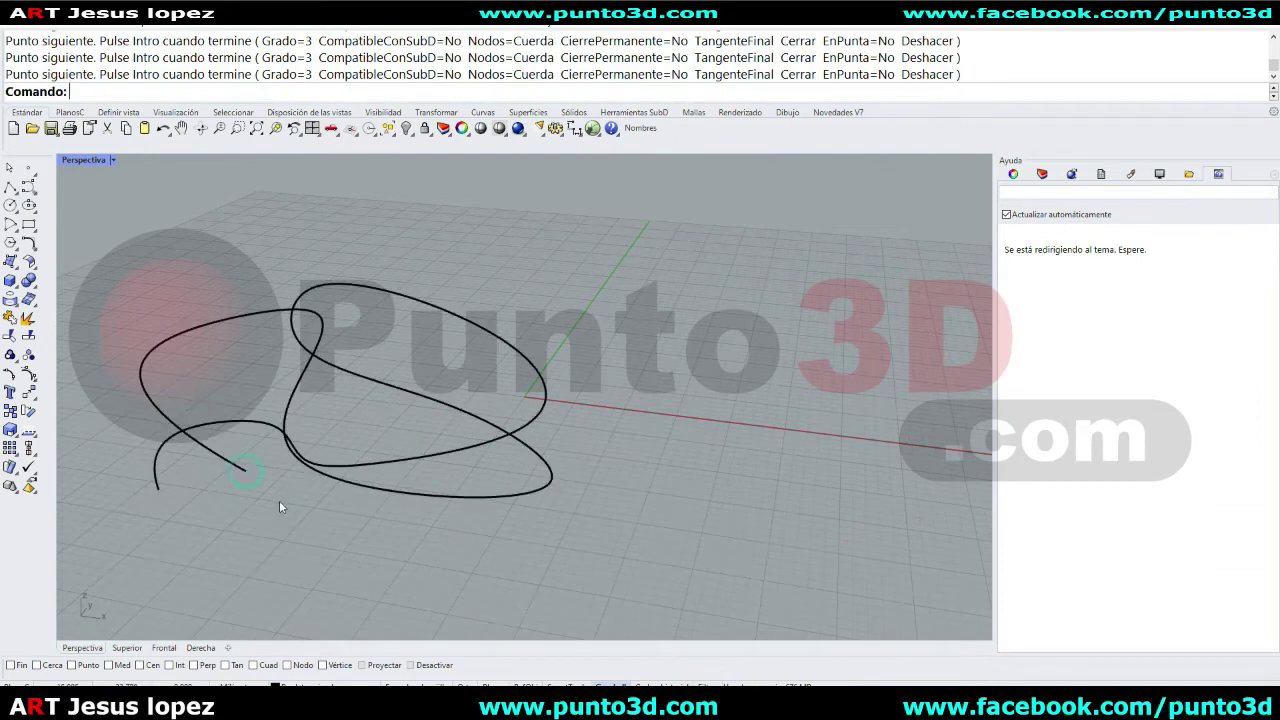
pyautogui.click(411, 496)
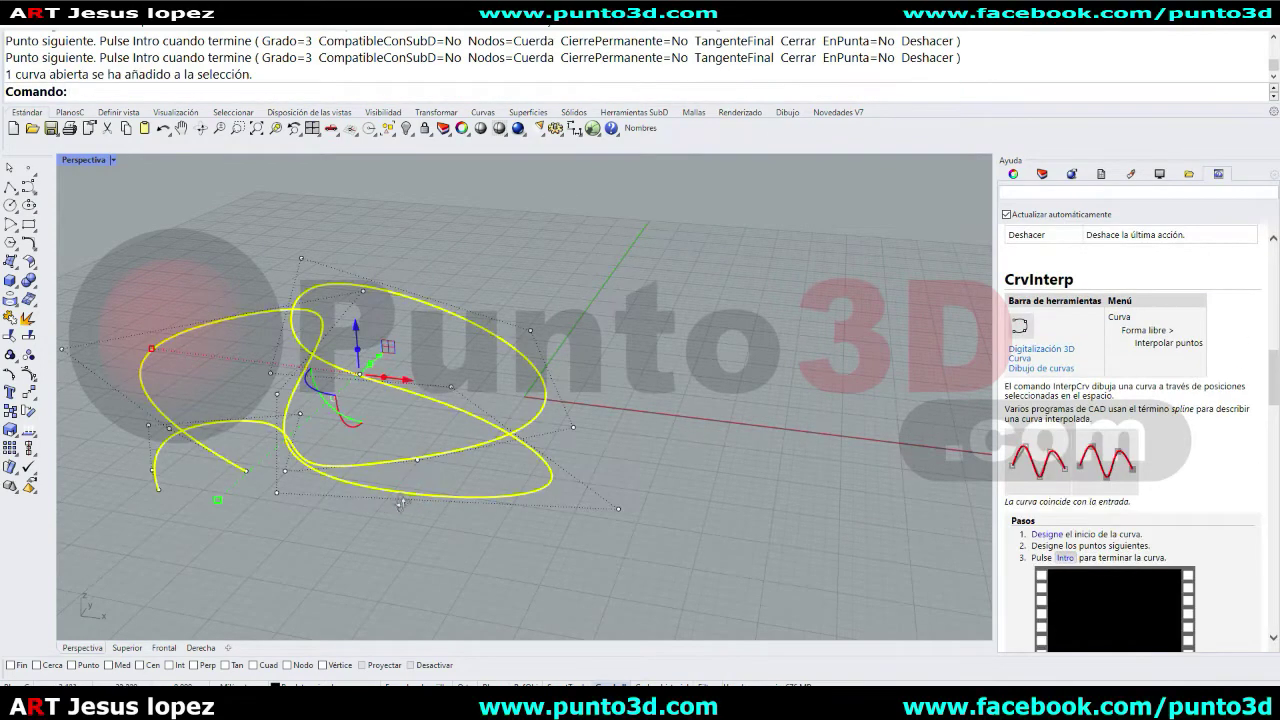
# - Reshape the looping curve by moving one of its near-side control points freehand, and deselect the curve
pyautogui.moveTo(400, 507); pyautogui.dragTo(385, 440, button='right')
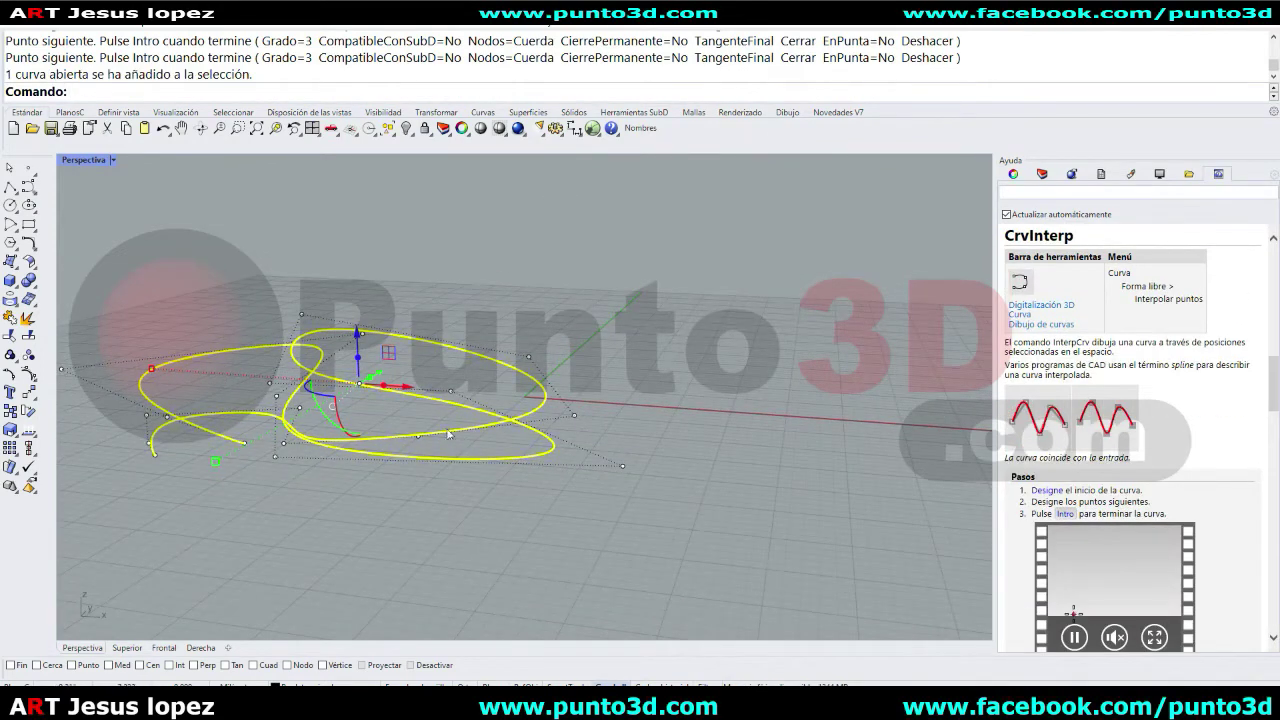
pyautogui.moveTo(478, 389)
pyautogui.mouseDown(button='right')
pyautogui.moveTo(470, 400)
pyautogui.moveTo(466, 376)
pyautogui.mouseUp(button='right')
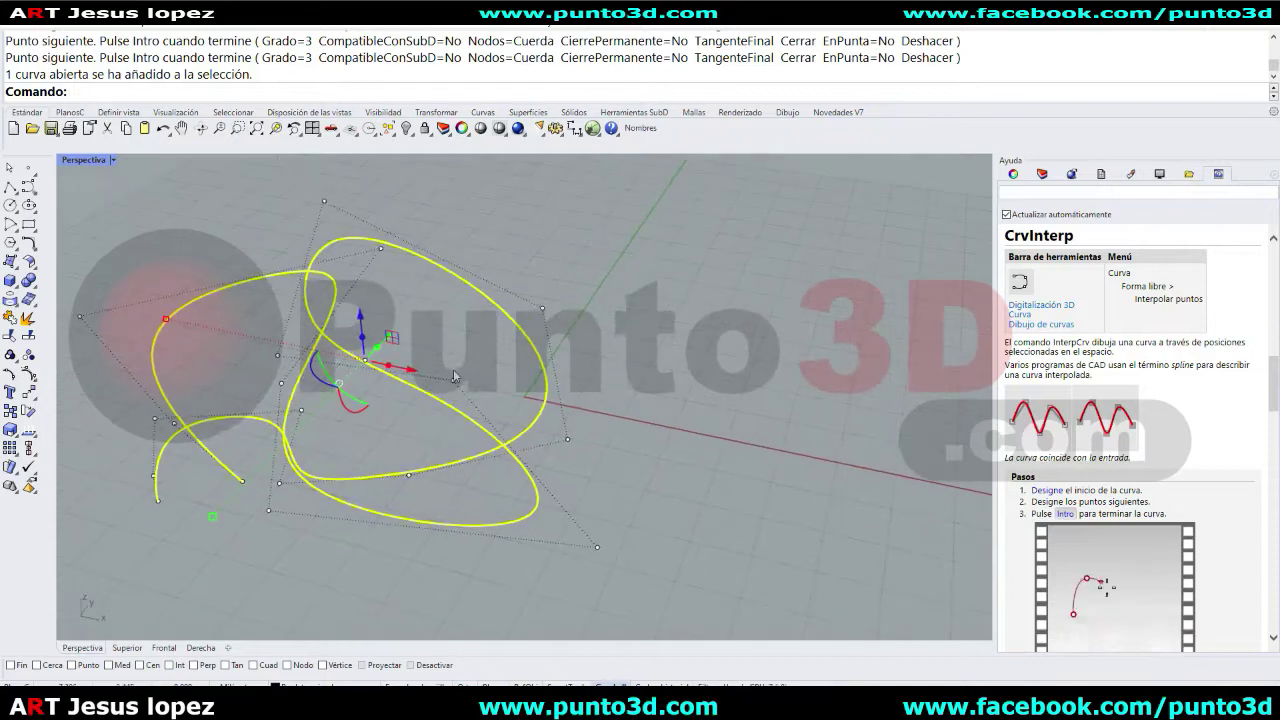
pyautogui.keyDown('ctrl'); pyautogui.keyDown('shift'); pyautogui.moveTo(411, 476); pyautogui.dragTo(458, 418); pyautogui.keyUp('shift'); pyautogui.keyUp('ctrl')
pyautogui.press('Escape')
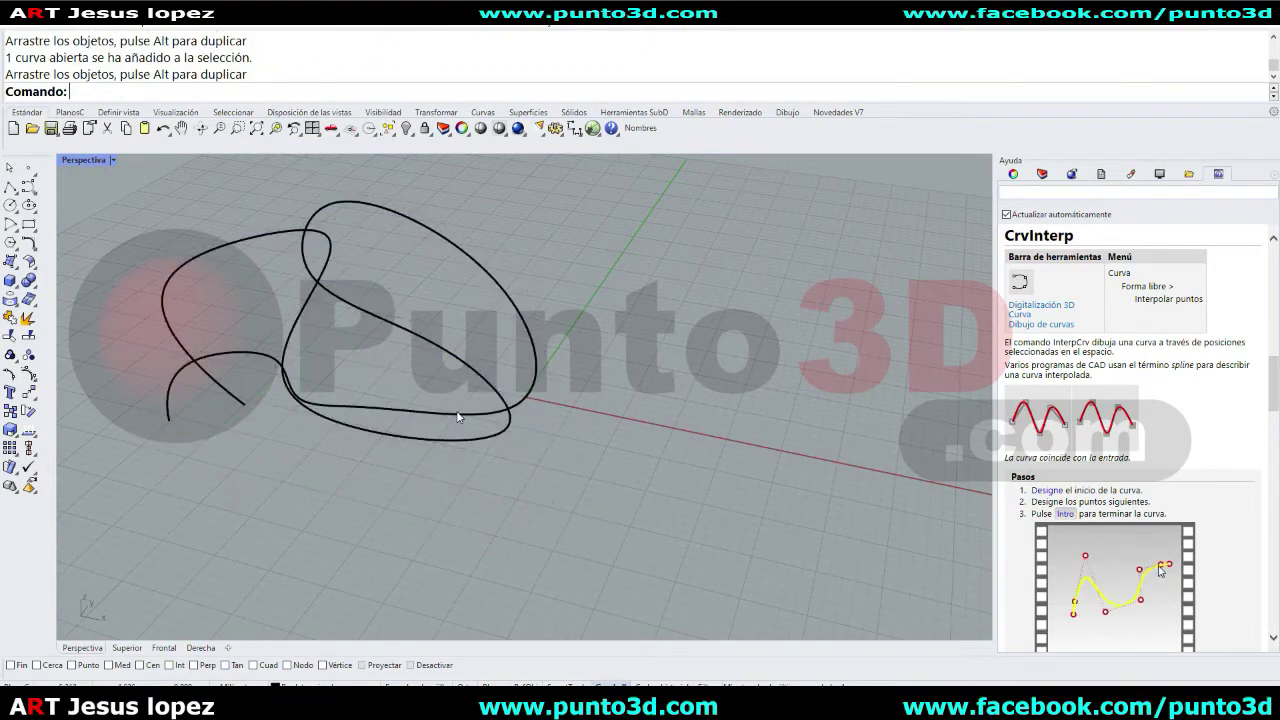
# - Disable control point activation on selecting a curve, light or annotation in the mouse options, and delete the looping curve after a test selection
pyautogui.click(554, 128)
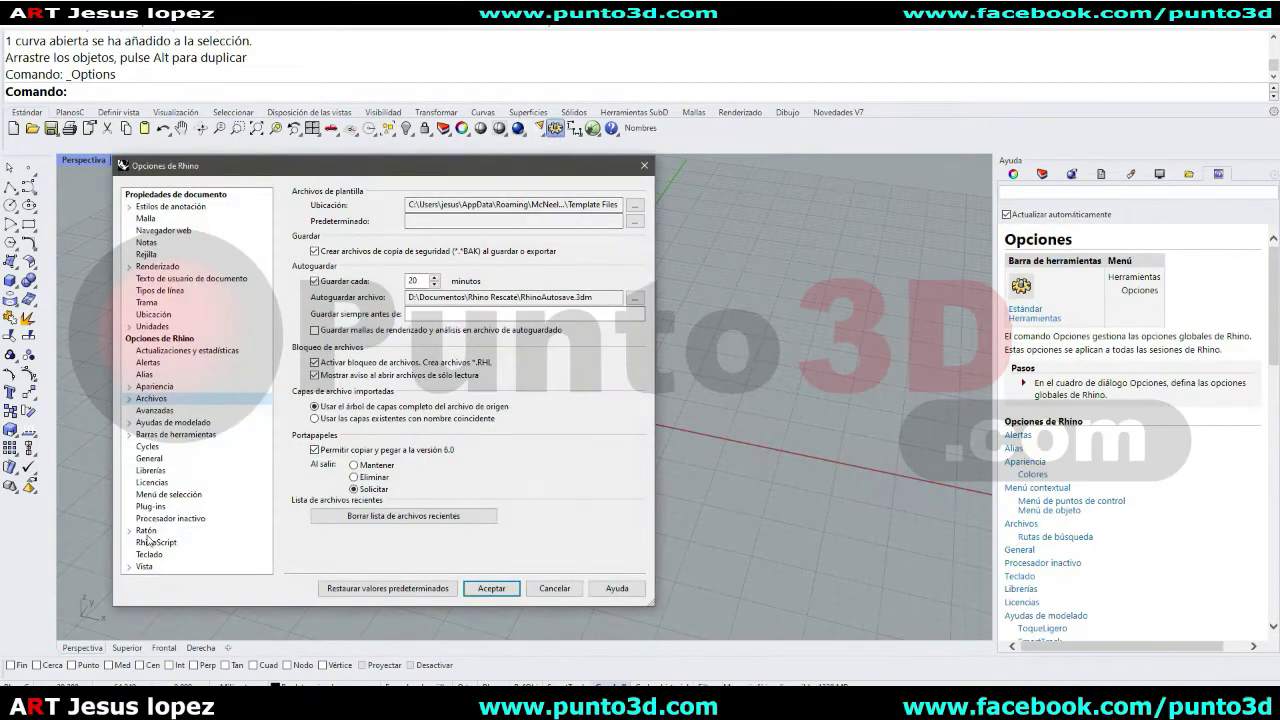
pyautogui.click(147, 531)
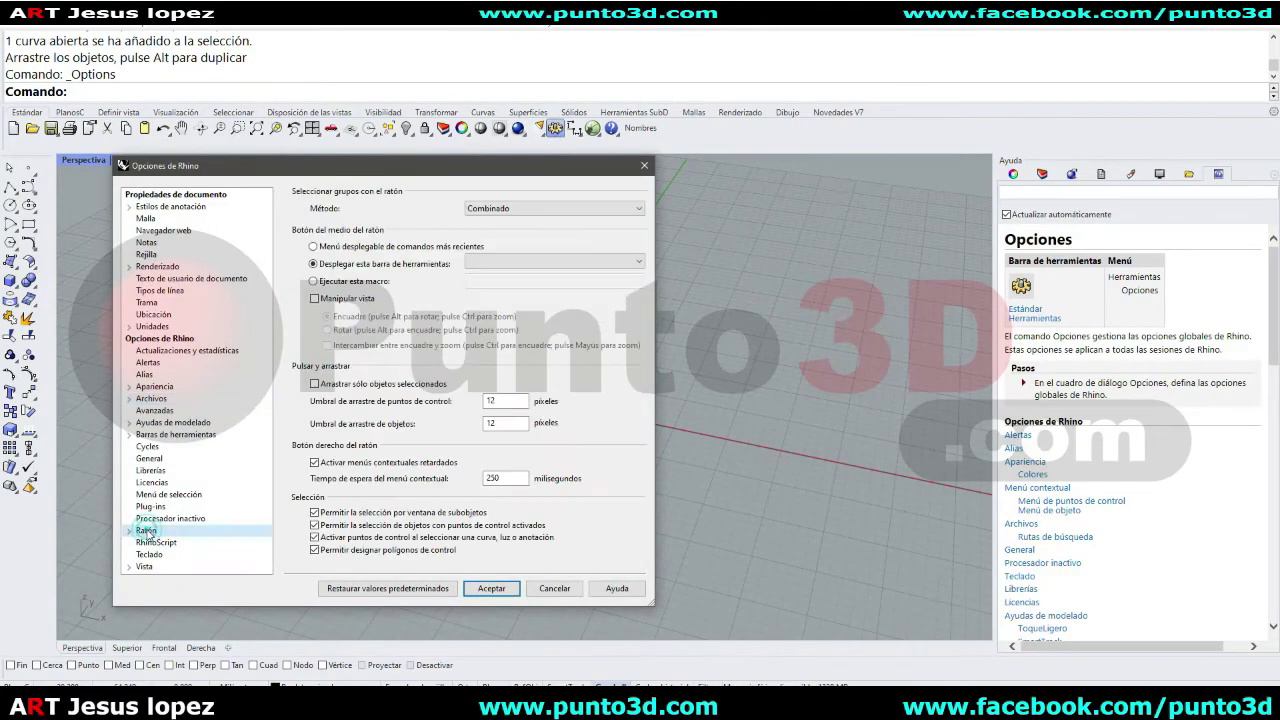
pyautogui.click(337, 540)
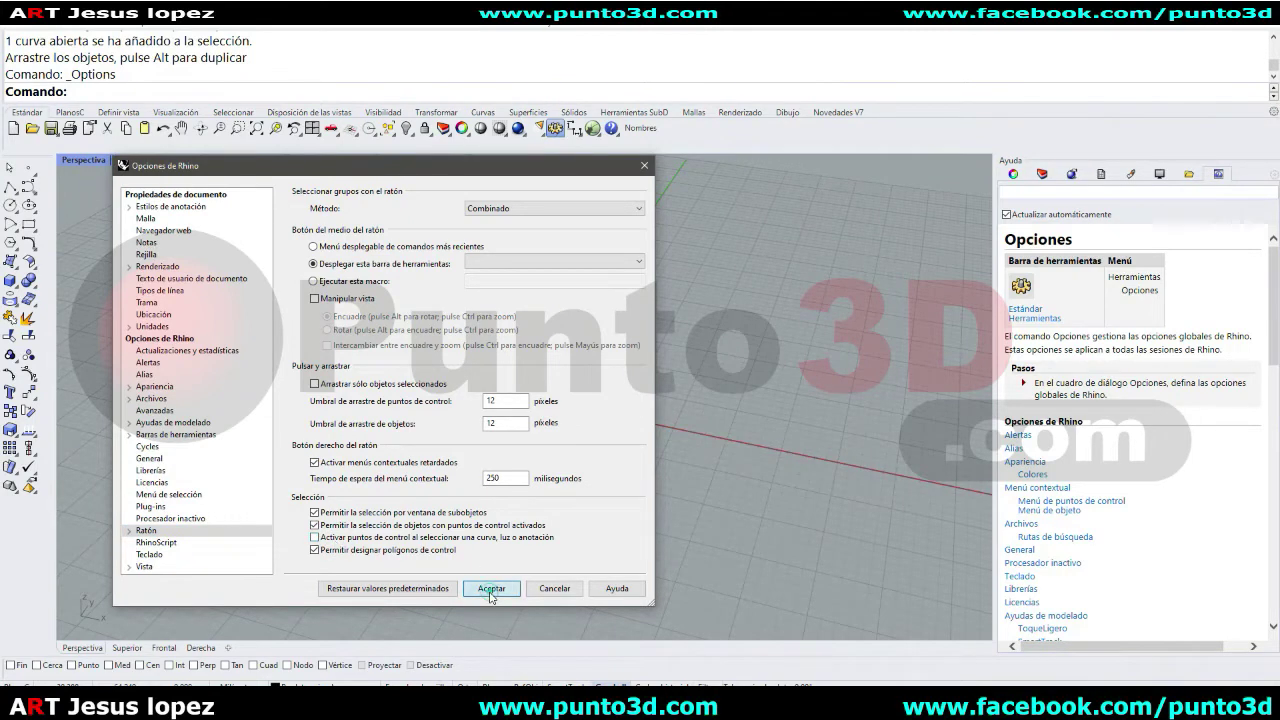
pyautogui.click(491, 588)
pyautogui.click(533, 393)
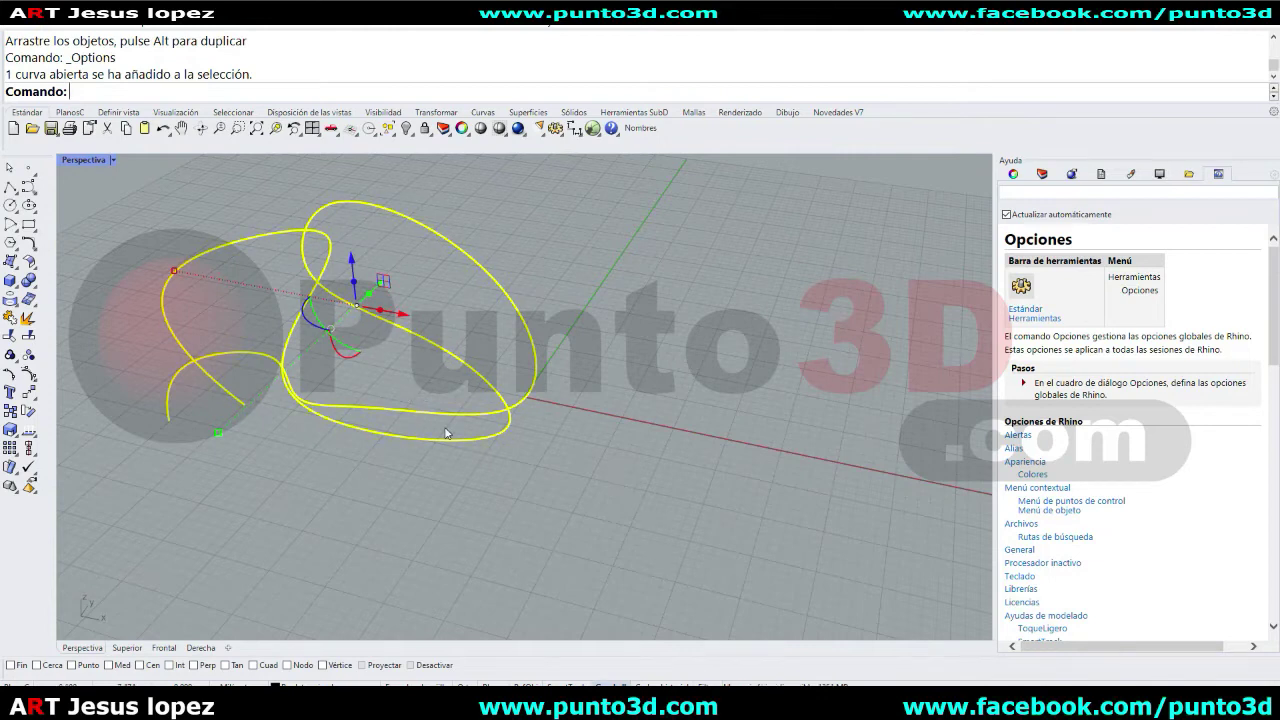
pyautogui.press('Delete')
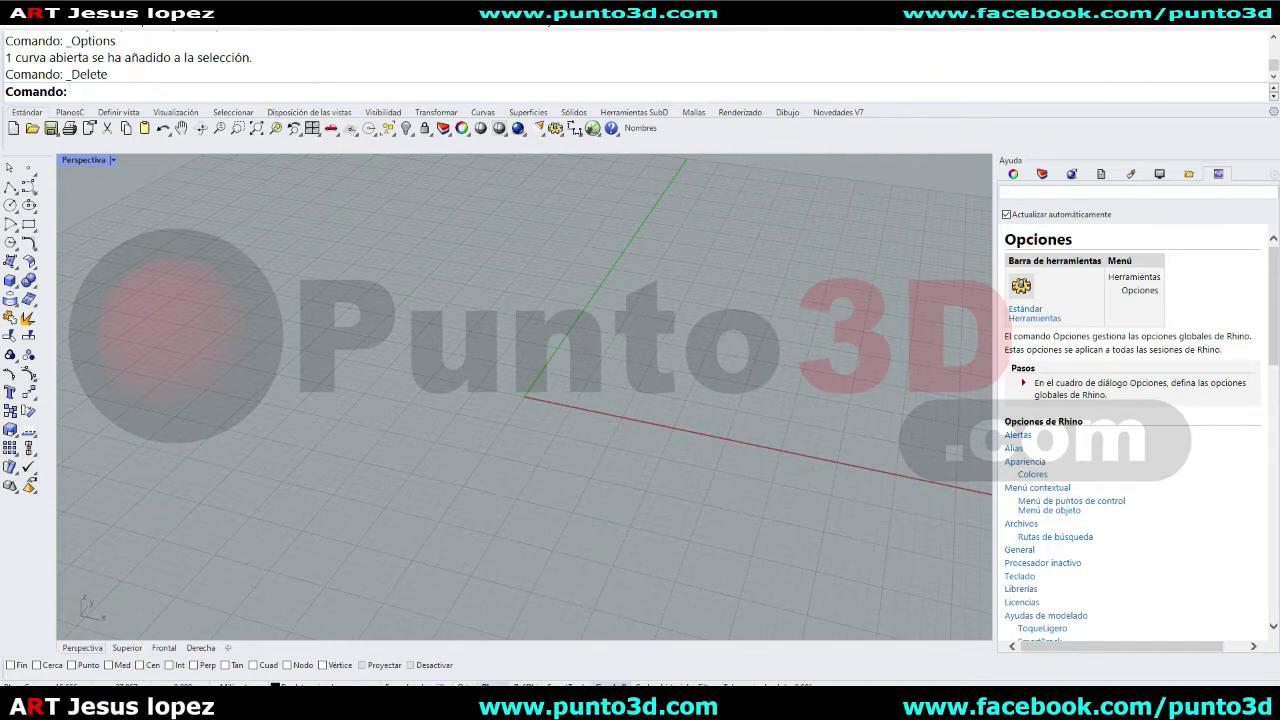
# - Toggle the RefObj bar off and back on, and enable the Fin object snap
pyautogui.click(610, 686)
pyautogui.click(610, 686)
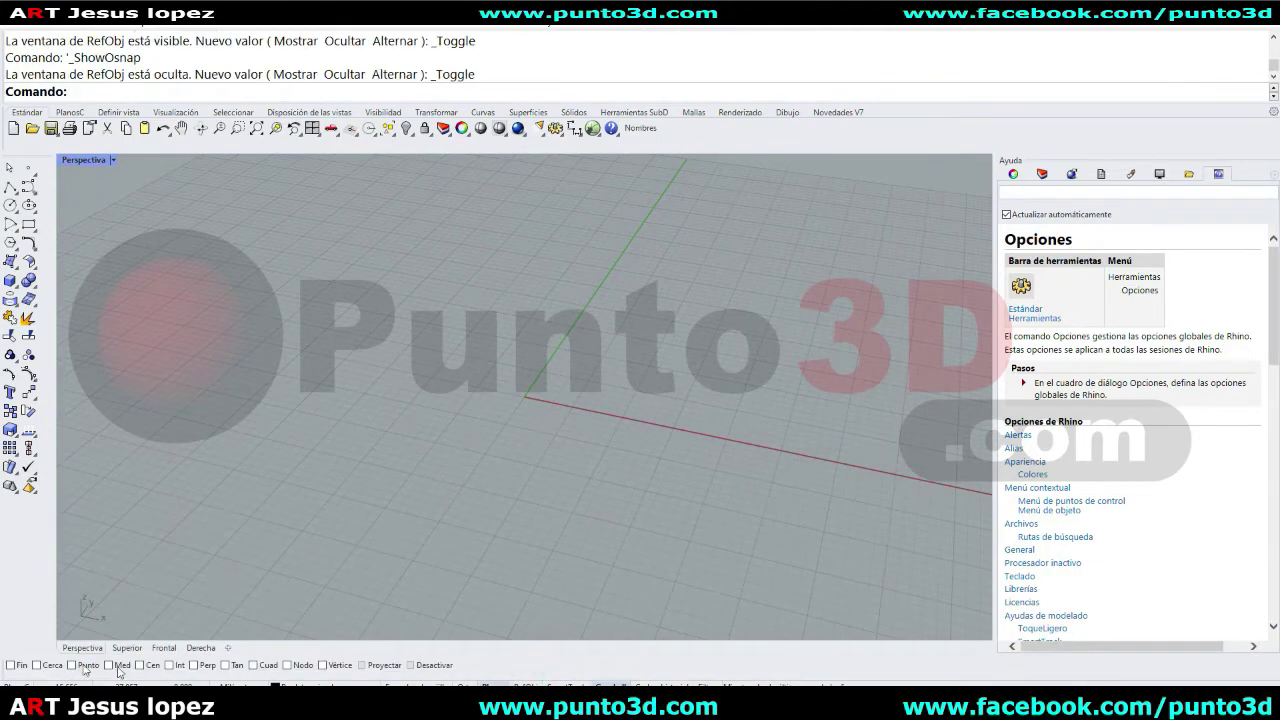
pyautogui.click(10, 665)
# - Draw a large ellipse freehand near the origin in the perspective view, from its centre and two axis ends
pyautogui.click(28, 204)
pyautogui.click(510, 337)
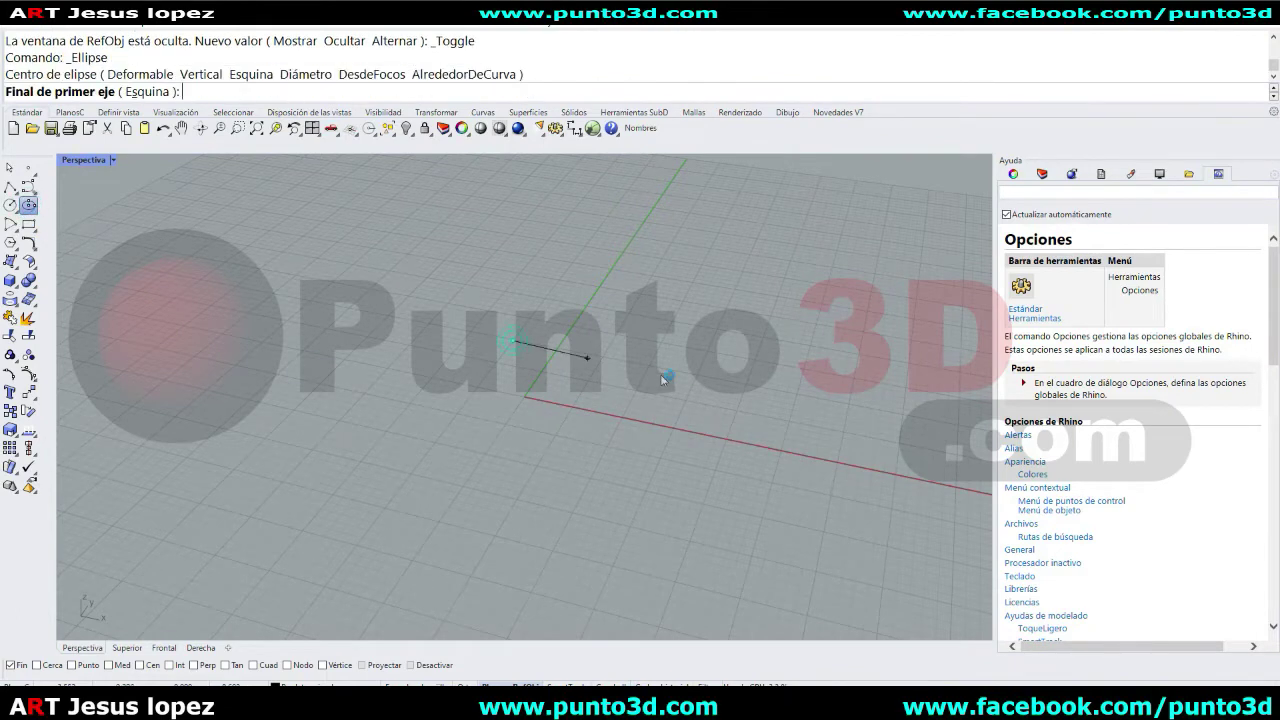
pyautogui.click(757, 386)
pyautogui.click(749, 345)
pyautogui.moveTo(749, 345); pyautogui.dragTo(737, 403, button='right')
pyautogui.click(735, 410)
# - Move the ellipse freehand in the positive Y direction and deselect it
pyautogui.moveTo(520, 419); pyautogui.dragTo(540, 252)
pyautogui.moveTo(540, 252); pyautogui.dragTo(598, 375, button='right')
pyautogui.press('Escape')
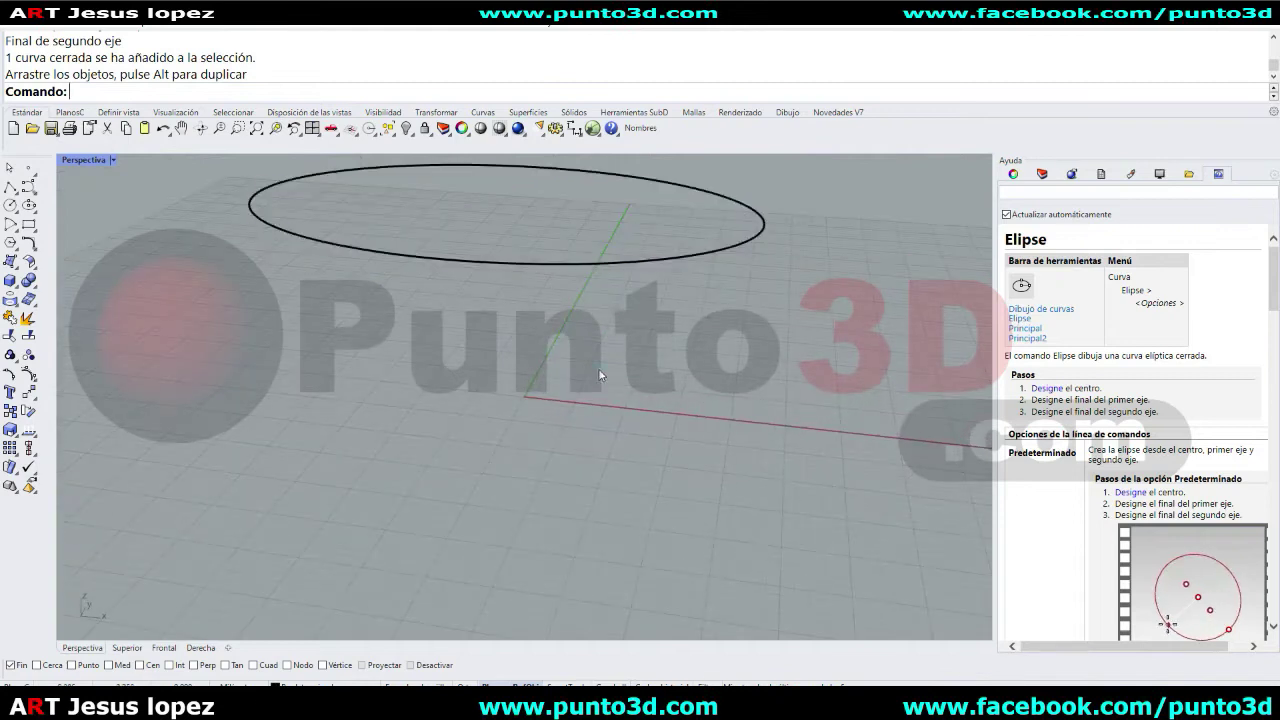
# - Show the four-viewport layout and fit the whole ellipse in every viewport
pyautogui.click(128, 650)
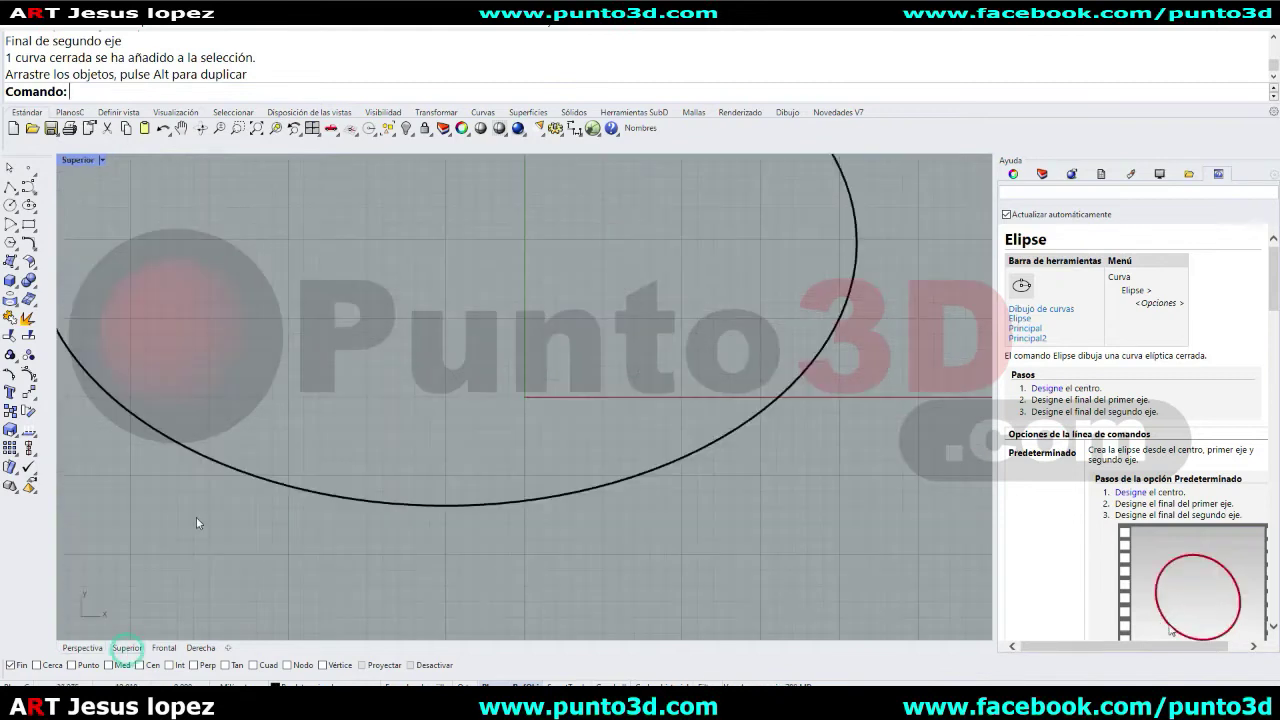
pyautogui.click(312, 129)
pyautogui.rightClick(256, 129)
# - Enable the Cerca object snap and draw a wavy interpolated curve across the ellipse in the top view, starting and ending on its outline
pyautogui.click(28, 188)
pyautogui.click(66, 193)
pyautogui.click(42, 666)
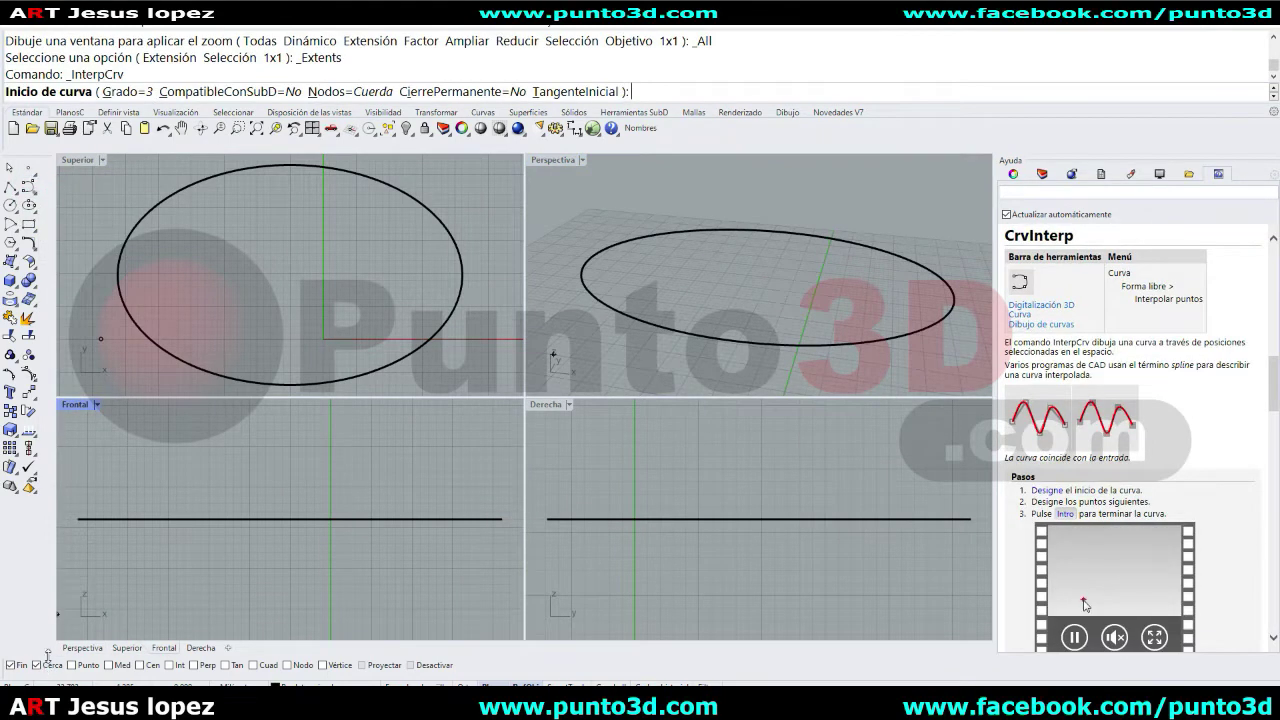
pyautogui.click(163, 350)
pyautogui.click(173, 307)
pyautogui.click(181, 297)
pyautogui.click(210, 319)
pyautogui.click(238, 281)
pyautogui.click(242, 236)
pyautogui.click(284, 268)
pyautogui.click(293, 315)
pyautogui.click(318, 207)
pyautogui.click(415, 246)
pyautogui.click(428, 208)
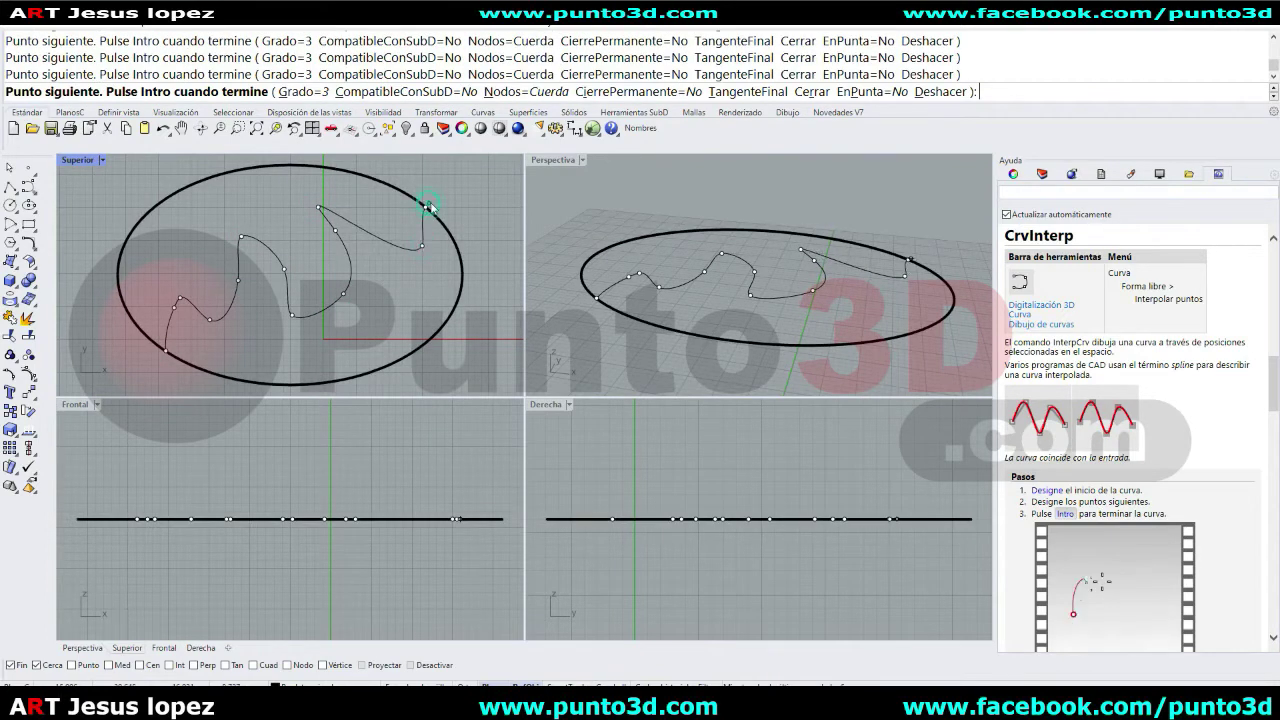
pyautogui.press('Return')
# - Inspect the wavy curve in perspective and delete it, keeping the ellipse
pyautogui.moveTo(792, 300)
pyautogui.mouseDown(button='right')
pyautogui.moveTo(790, 330)
pyautogui.moveTo(786, 310)
pyautogui.mouseUp(button='right')
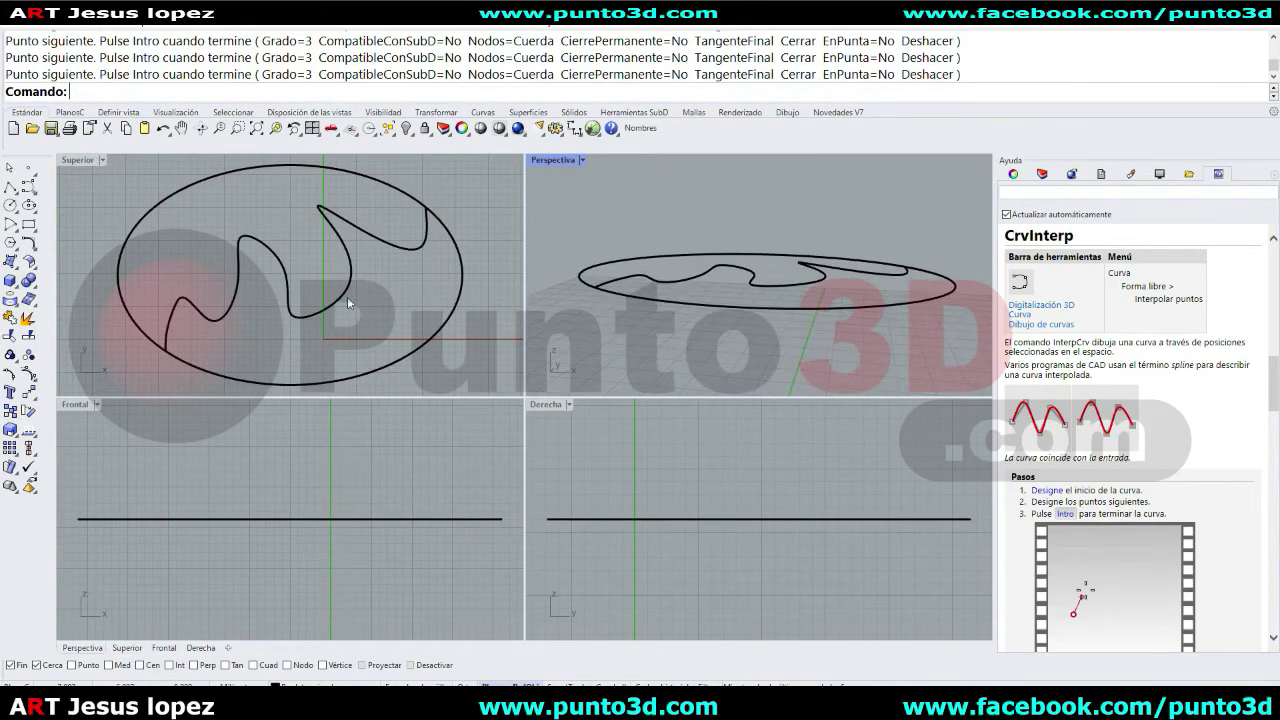
pyautogui.click(318, 315)
pyautogui.press('Delete')
pyautogui.press('Delete')
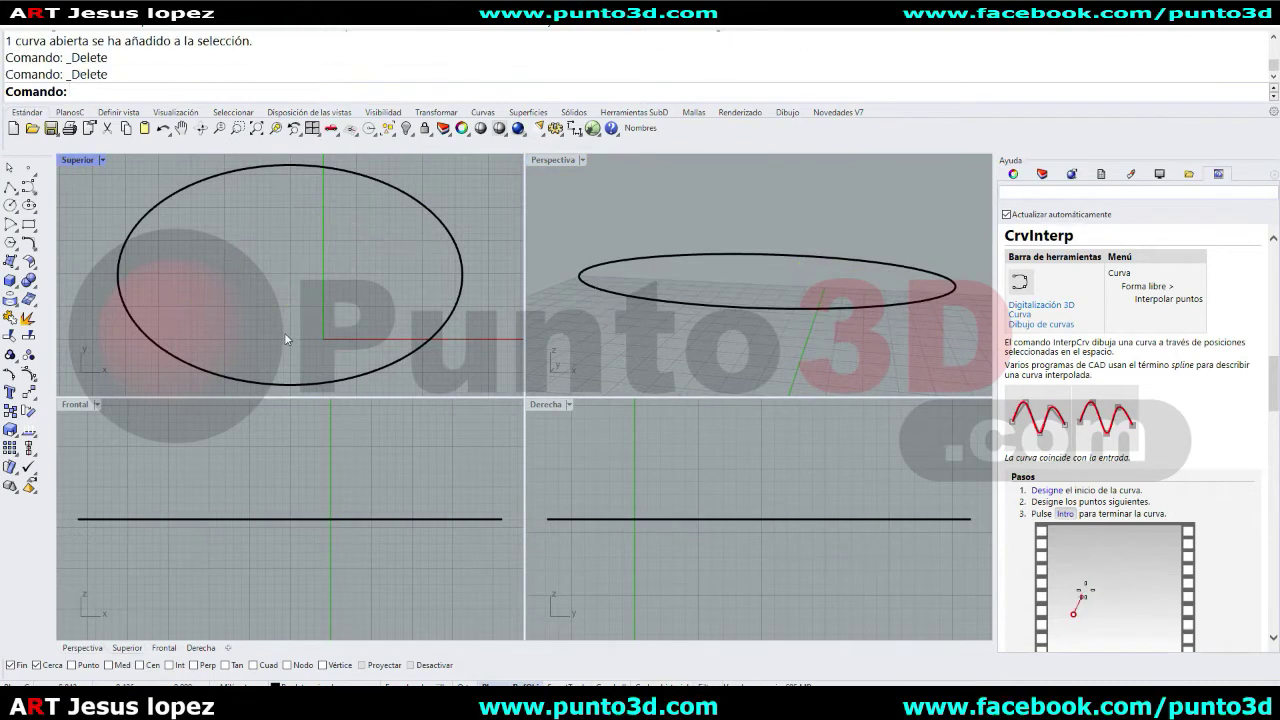
# - With planar mode off, draw a wavy interpolated curve across the ellipse in the top view, with both ends snapped to its outline
pyautogui.rightClick(284, 337)
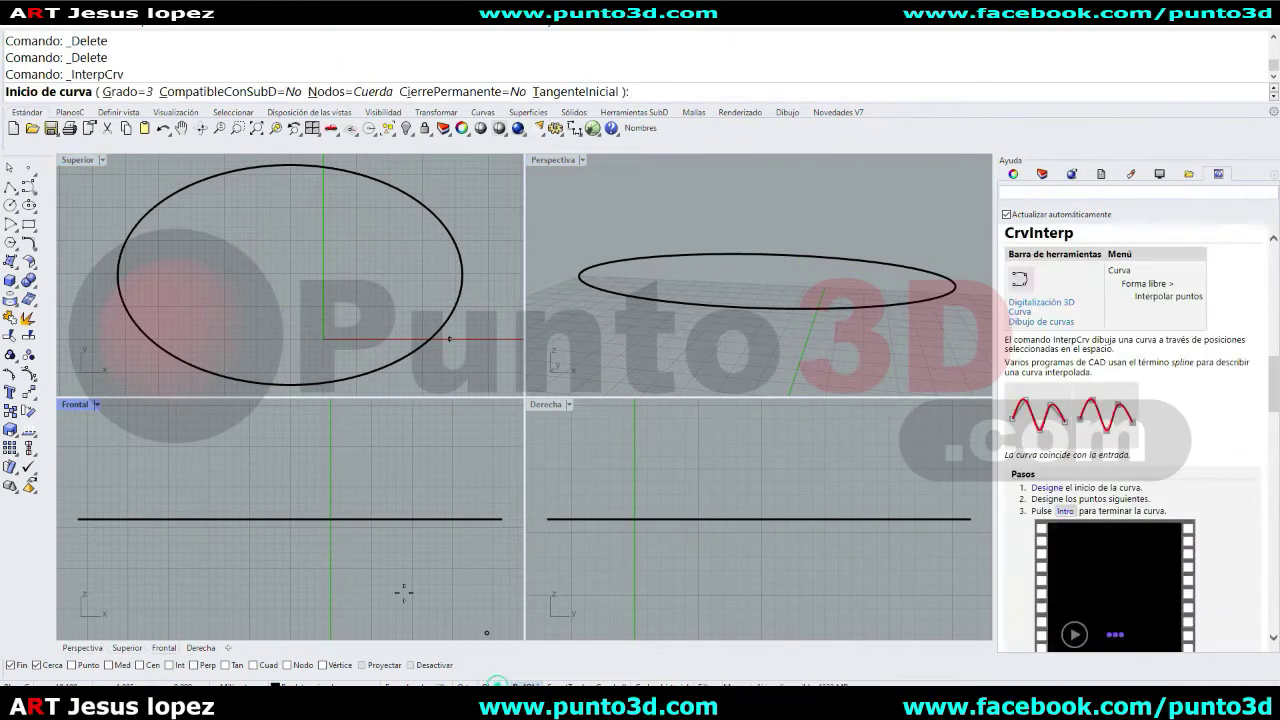
pyautogui.click(174, 355)
pyautogui.click(190, 308)
pyautogui.click(219, 337)
pyautogui.click(239, 274)
pyautogui.click(263, 318)
pyautogui.click(290, 339)
pyautogui.click(303, 253)
pyautogui.click(316, 303)
pyautogui.click(348, 315)
pyautogui.click(352, 260)
pyautogui.click(405, 205)
pyautogui.press('Return')
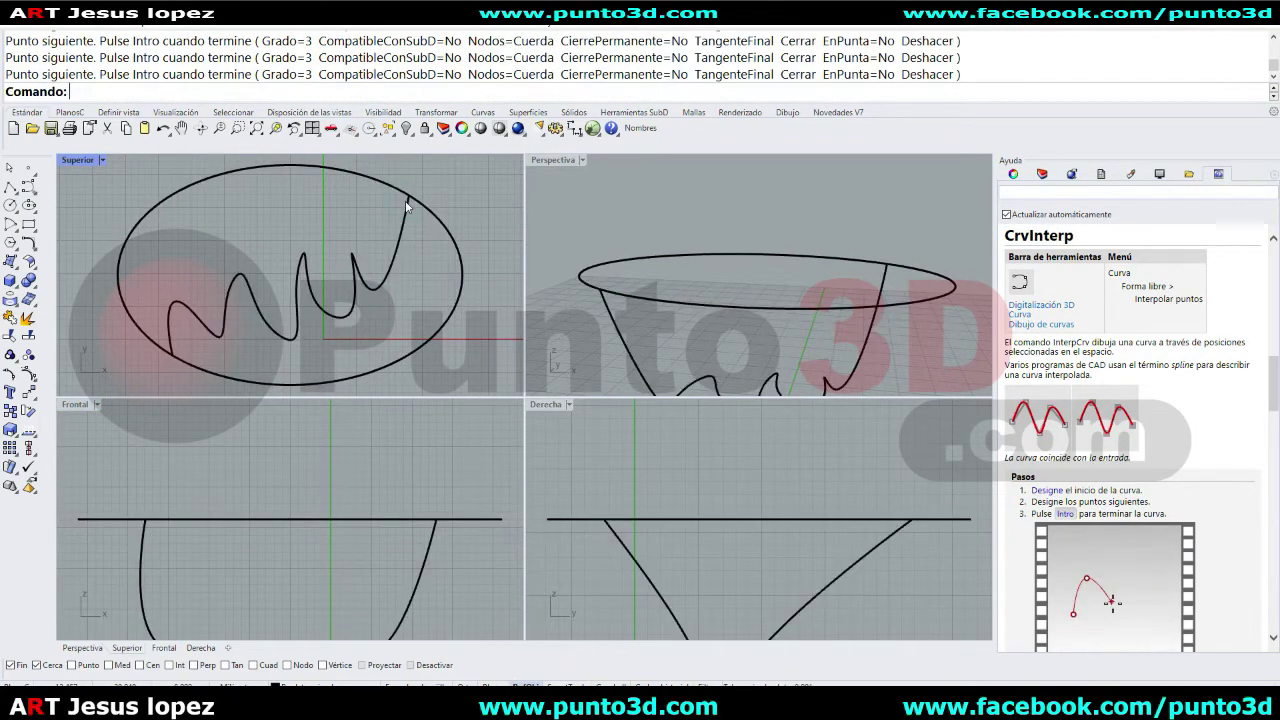
# - With planar mode on, draw a second interpolated curve across the ellipse above the first one in the top view, ending on its outline
pyautogui.press('Return')
pyautogui.click(128, 311)
pyautogui.click(219, 270)
pyautogui.click(276, 253)
pyautogui.click(262, 230)
pyautogui.click(248, 227)
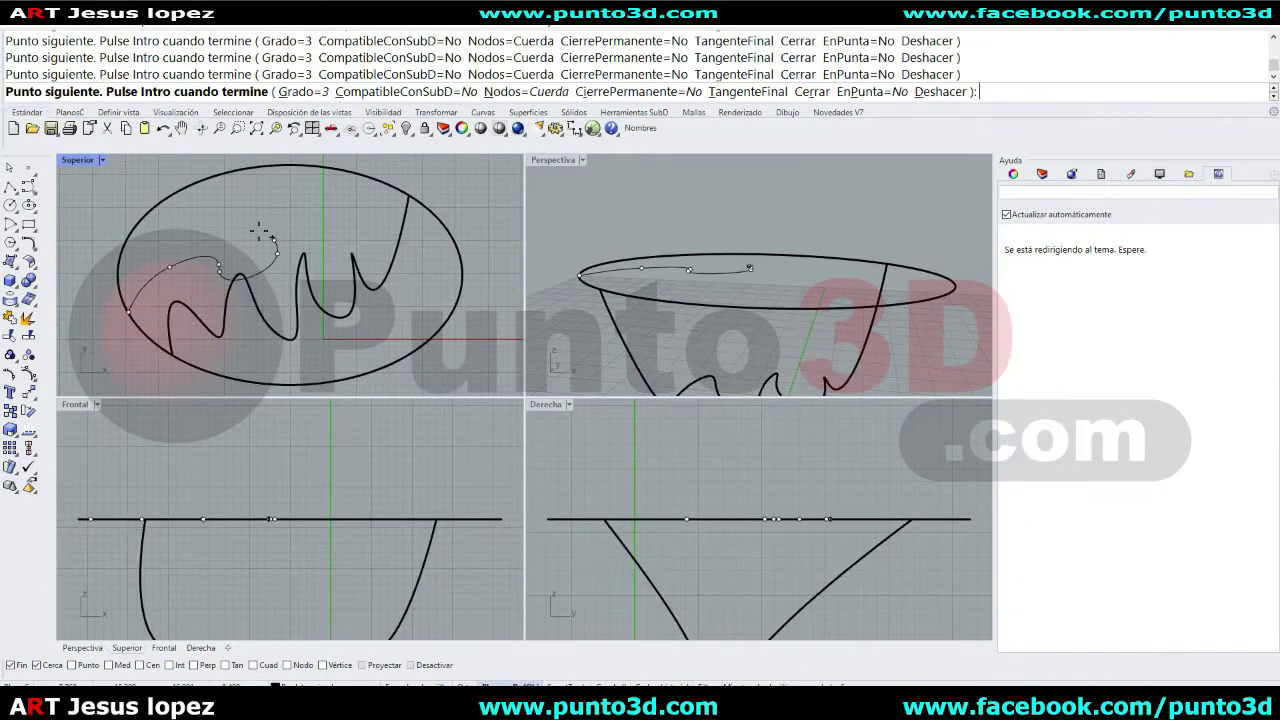
pyautogui.click(360, 177)
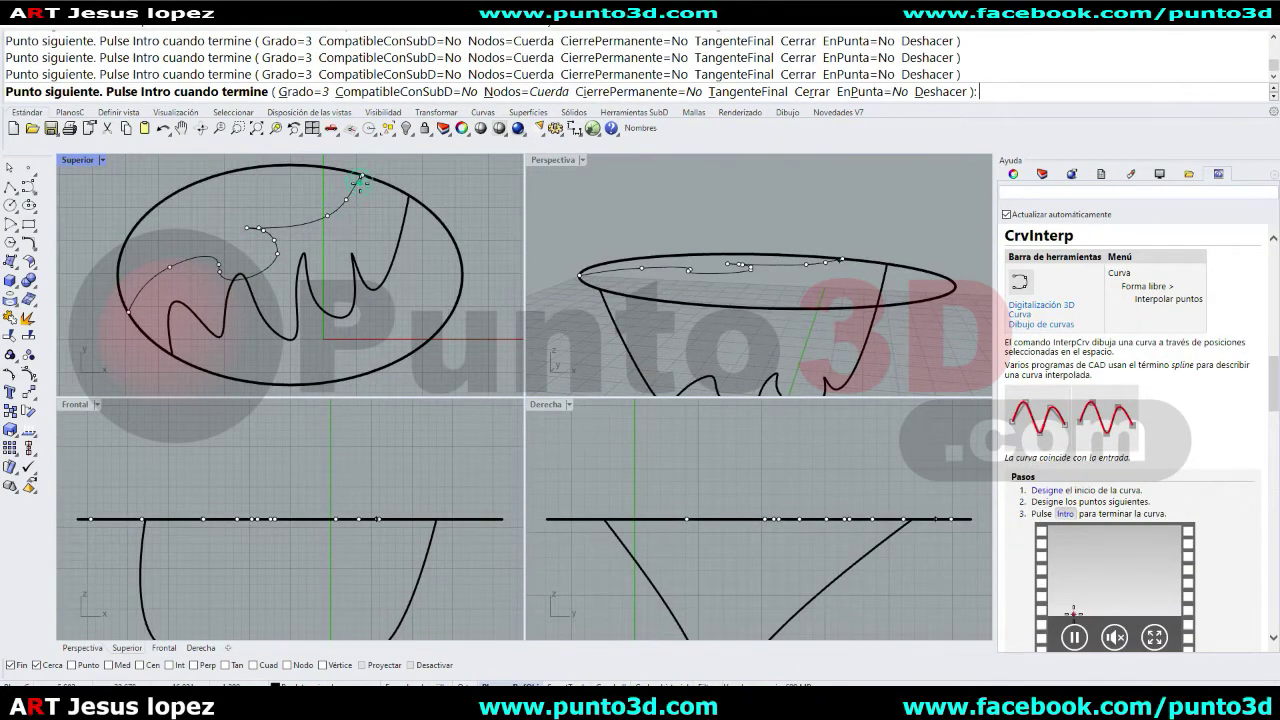
pyautogui.press('Return')
# - Delete the ellipse and both interpolated curves together
pyautogui.moveTo(409, 163); pyautogui.dragTo(303, 267)
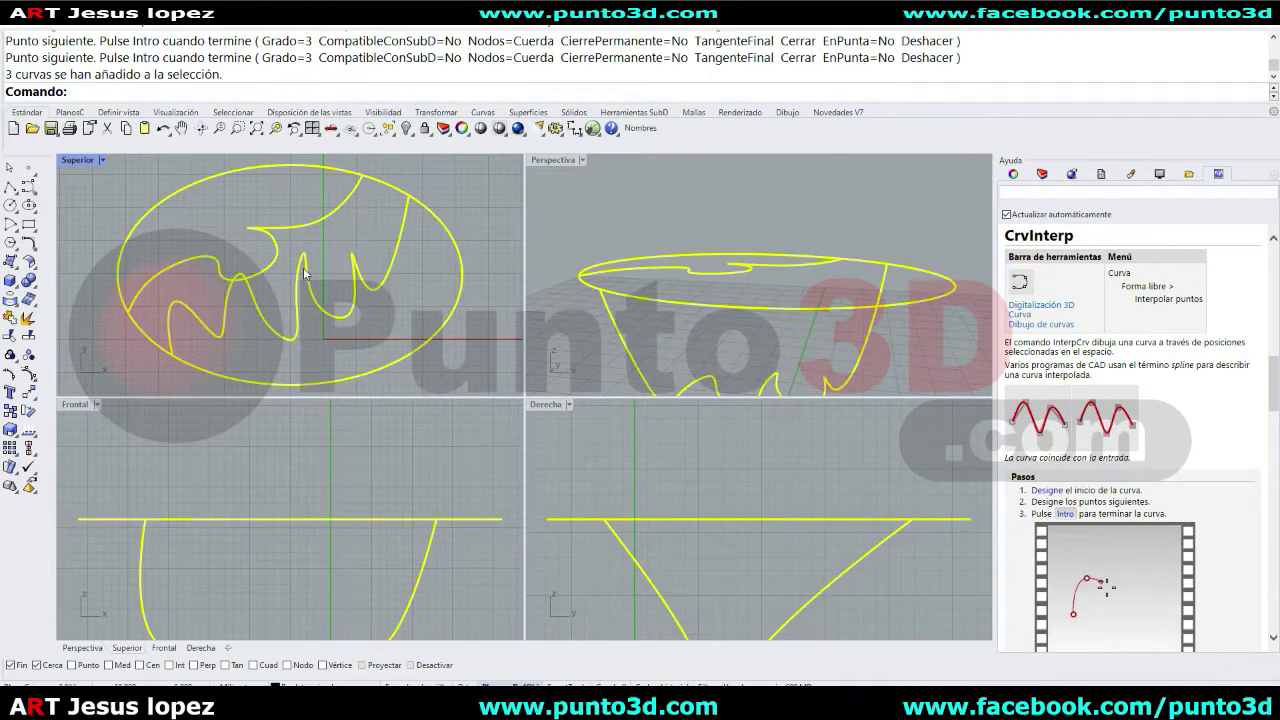
pyautogui.press('Delete')
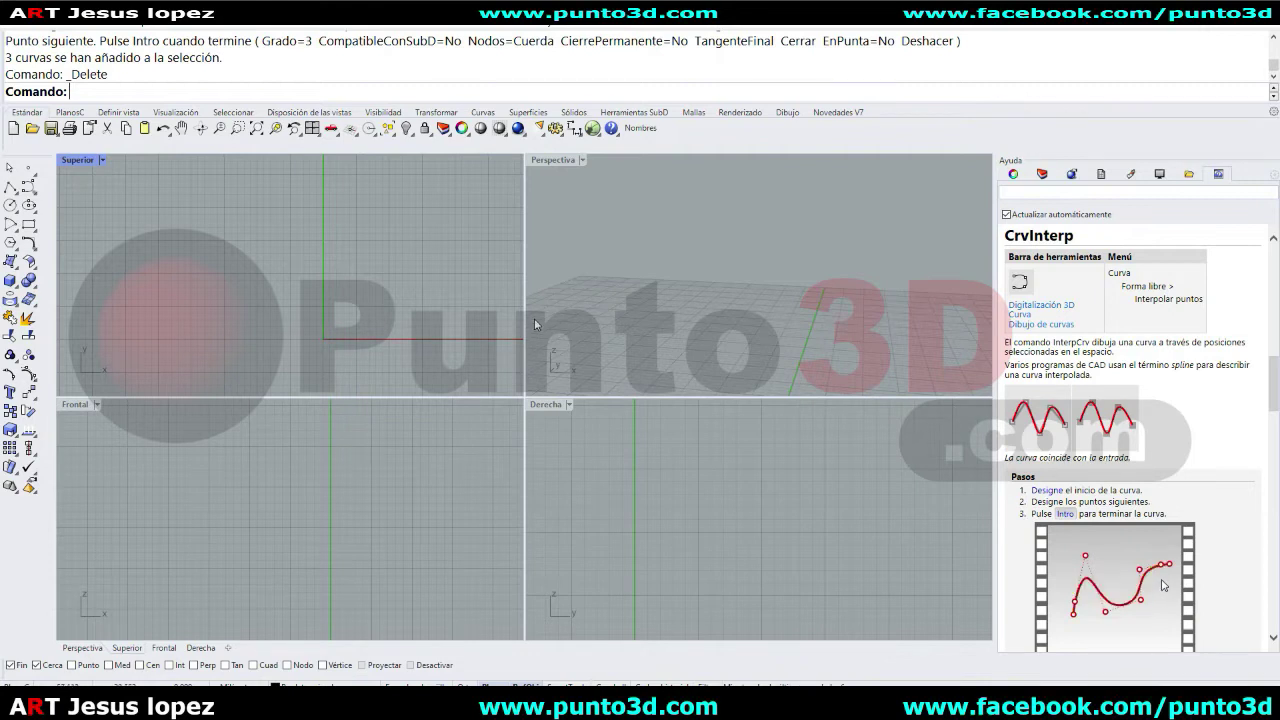
# - Set the maximum memory used for undo to 2048 MB in the general options
pyautogui.click(555, 129)
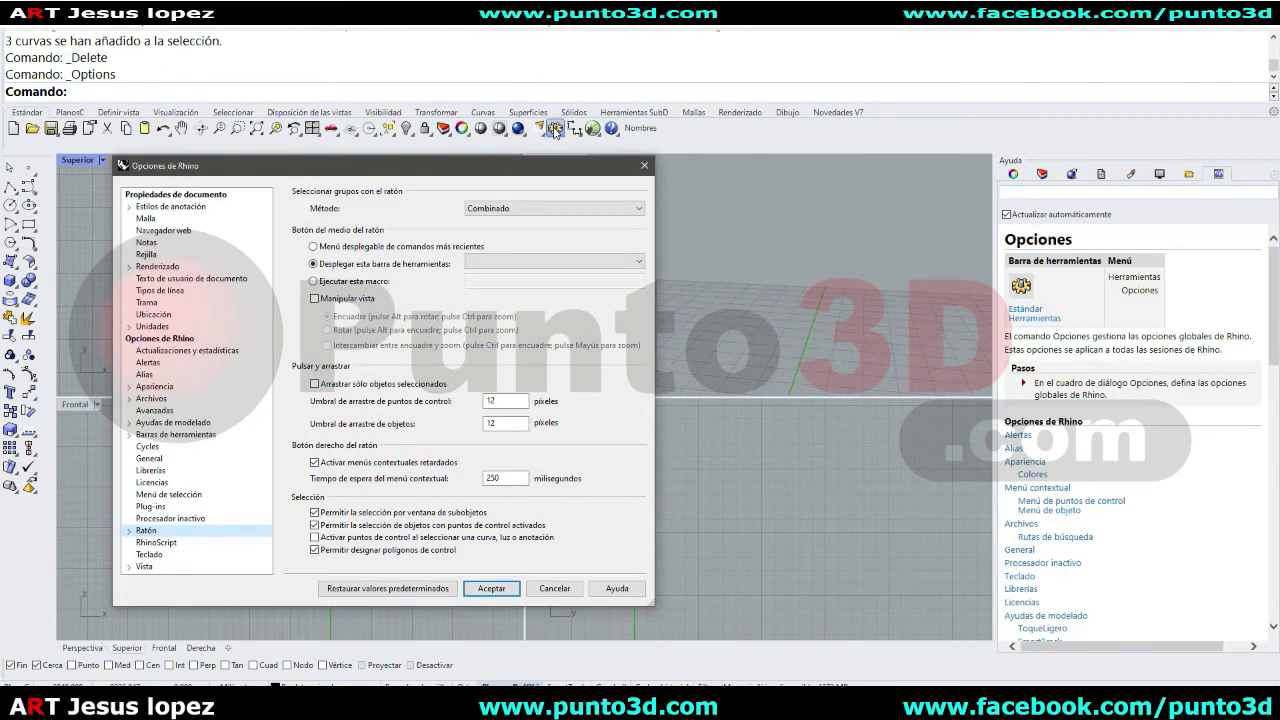
pyautogui.click(150, 458)
pyautogui.doubleClick(436, 417)
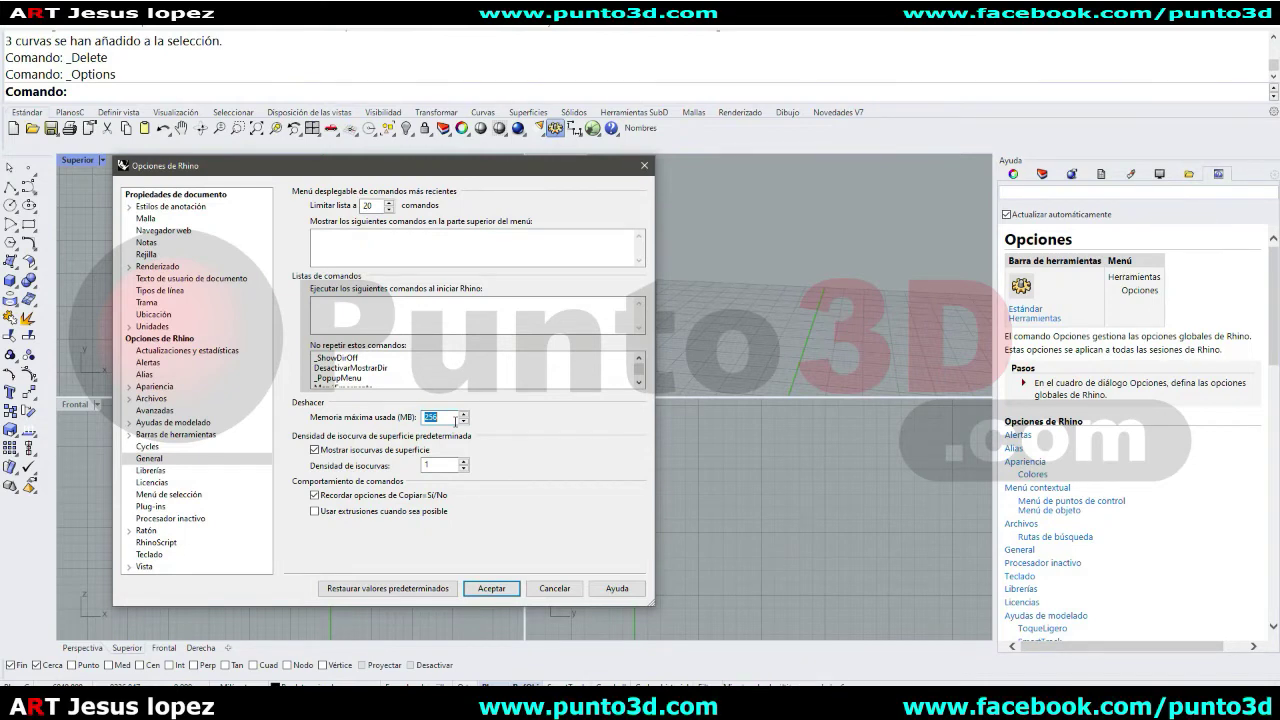
pyautogui.write('1')
pyautogui.write('2048')
# - Set the autosave interval to 5 minutes in the file options
pyautogui.click(164, 399)
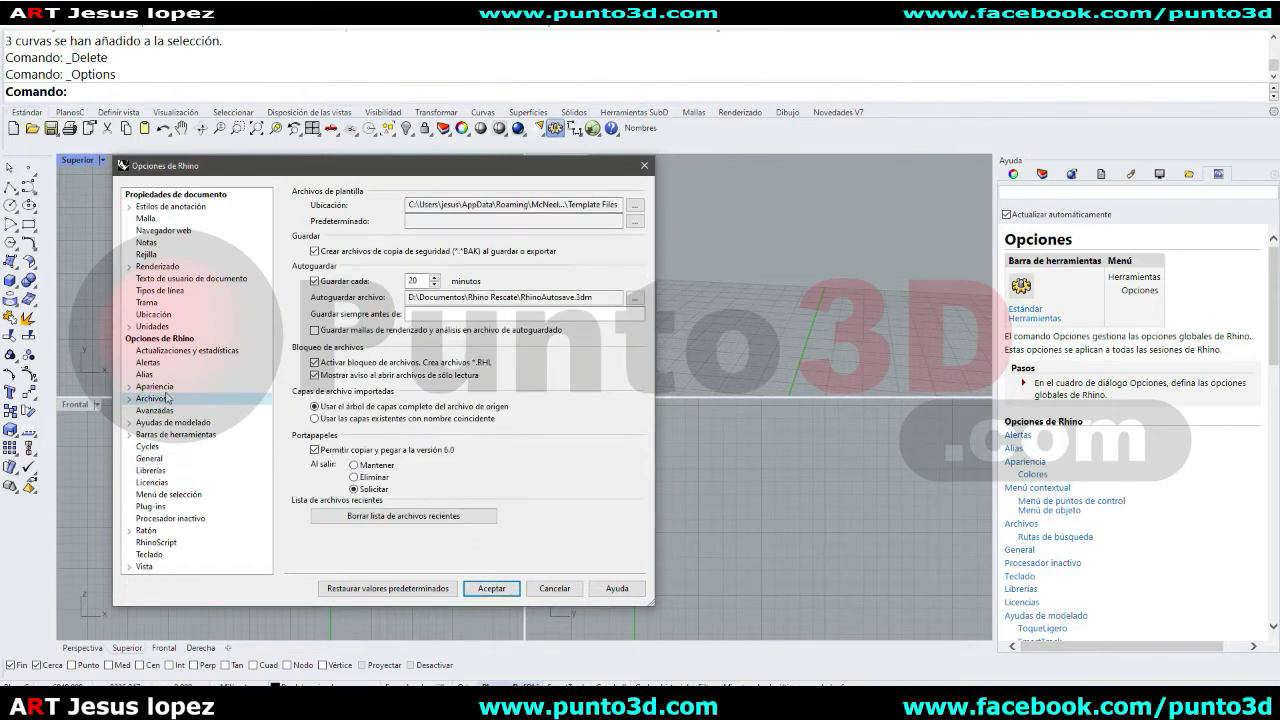
pyautogui.doubleClick(414, 281)
pyautogui.write('5')
# - Set the autosave file to RhinoAutosave in the Rhino Rescate folder inside Documentos
pyautogui.moveTo(409, 297); pyautogui.dragTo(607, 296)
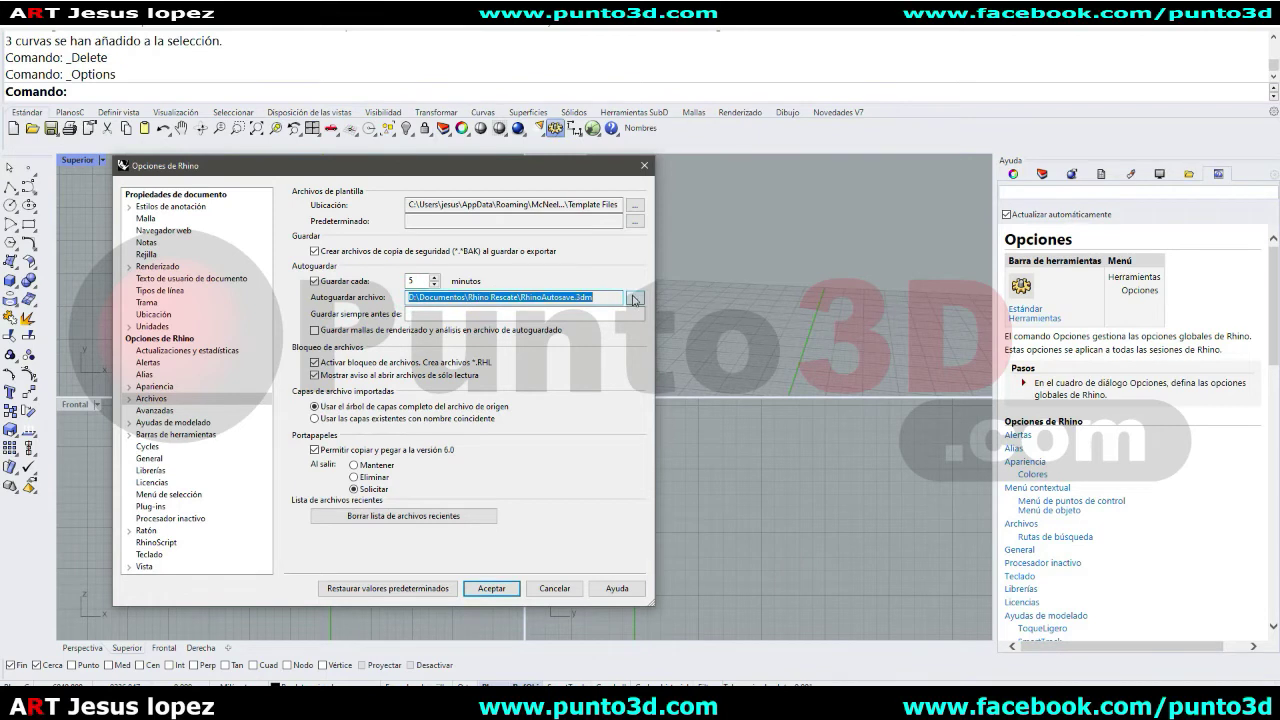
pyautogui.click(635, 297)
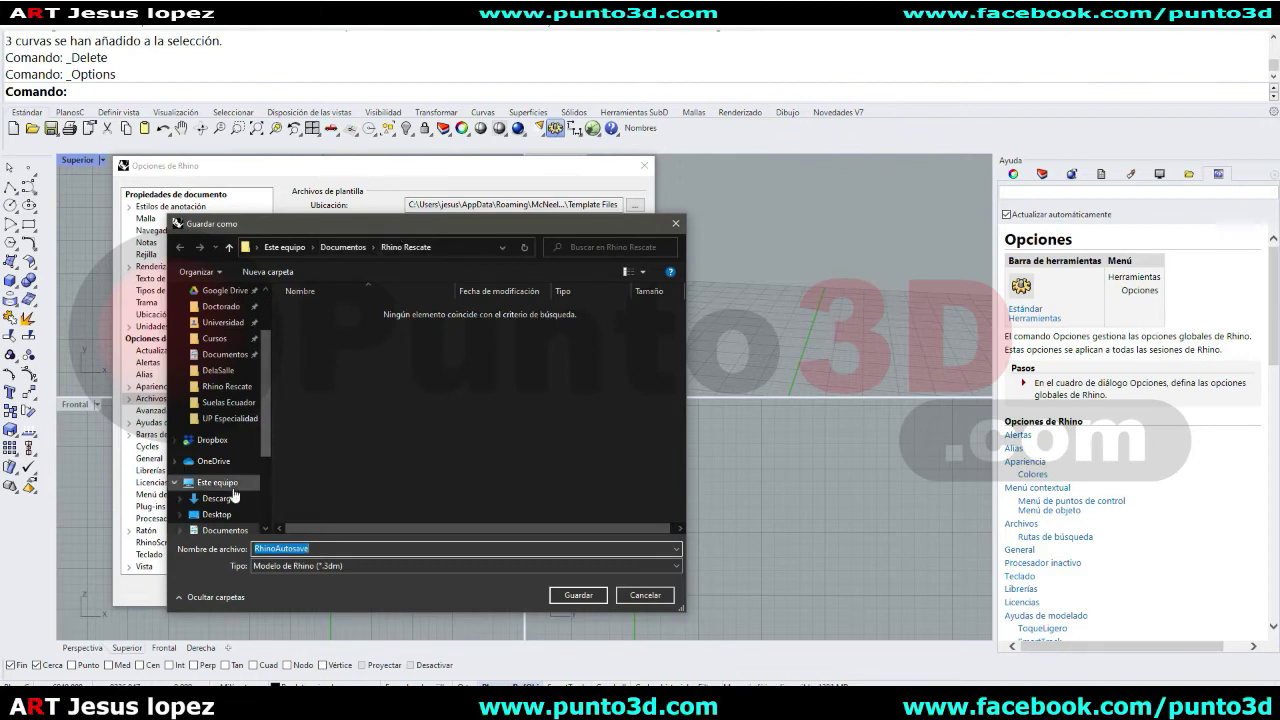
pyautogui.click(233, 531)
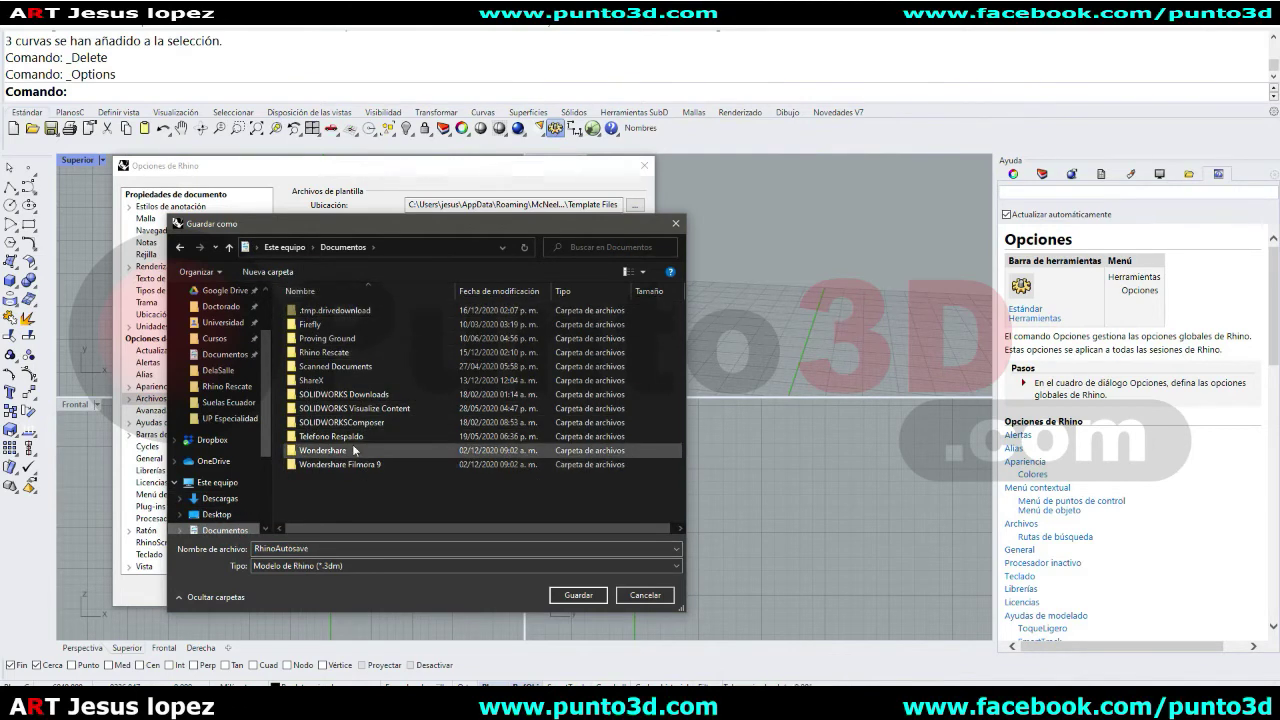
pyautogui.click(347, 353)
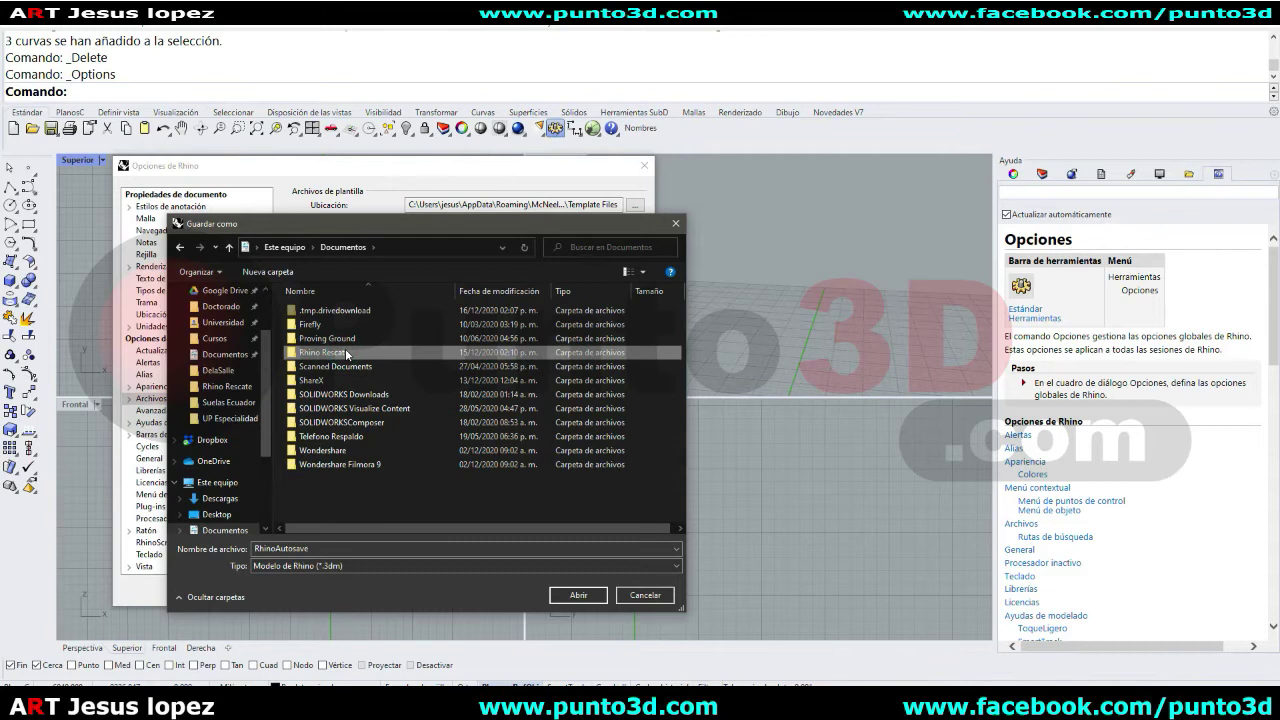
pyautogui.doubleClick(347, 353)
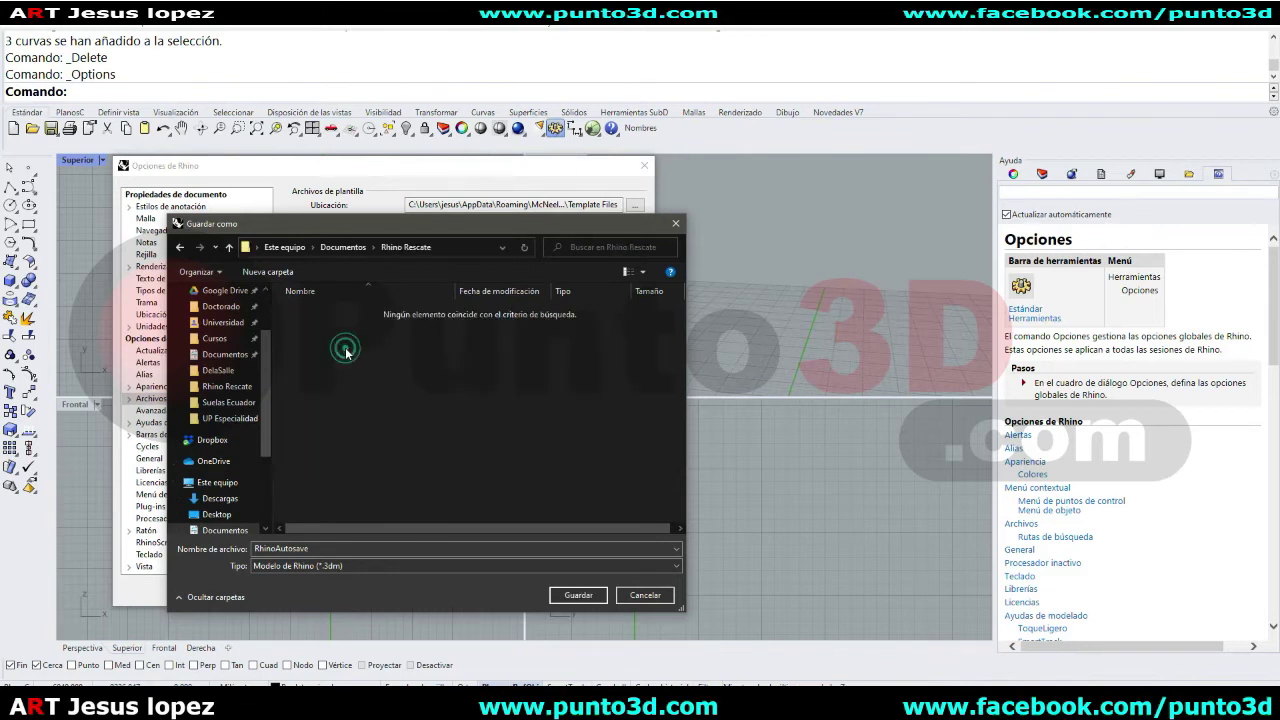
pyautogui.click(583, 600)
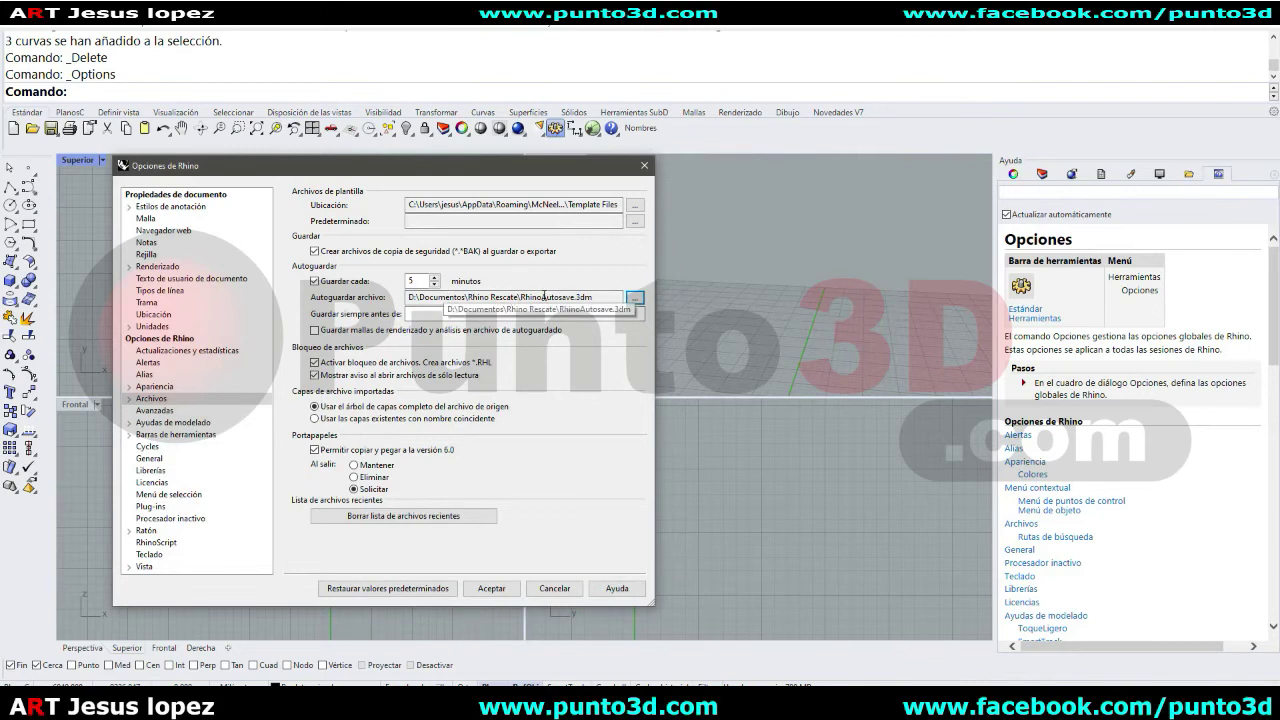
# - Disable the creation of BAK backup files when saving or exporting, and accept the options
pyautogui.click(315, 251)
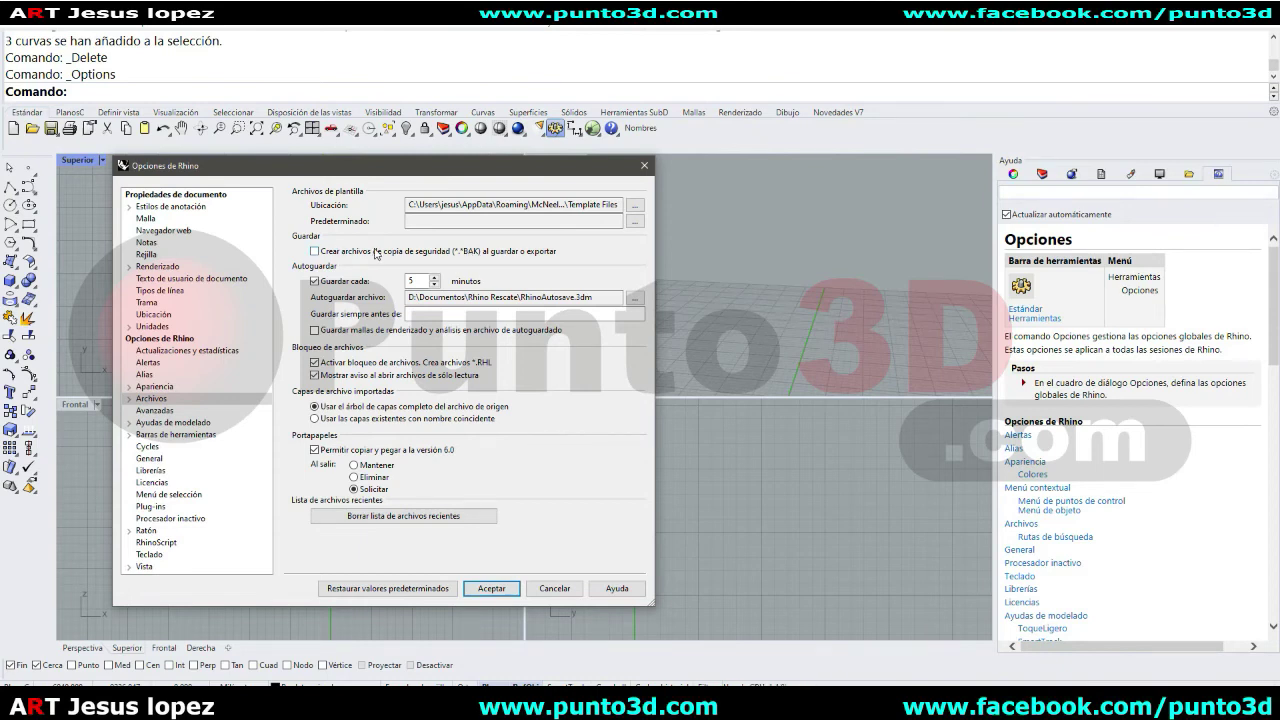
pyautogui.click(492, 588)
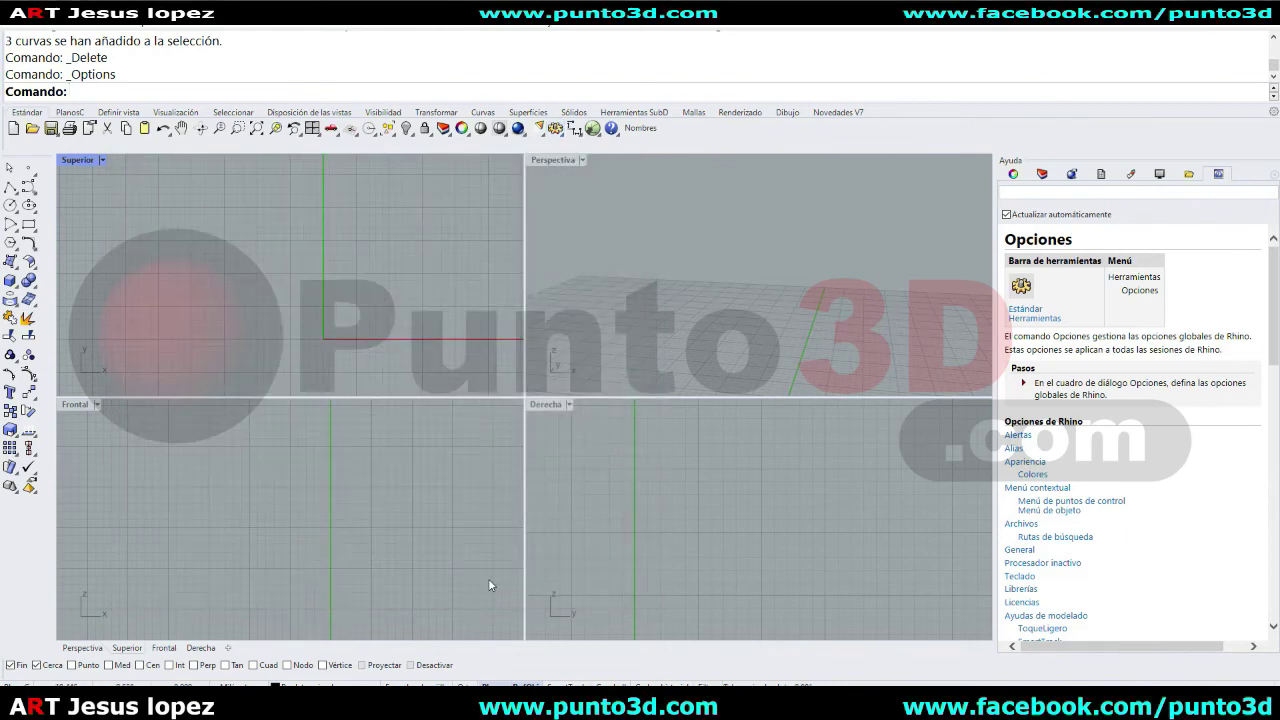